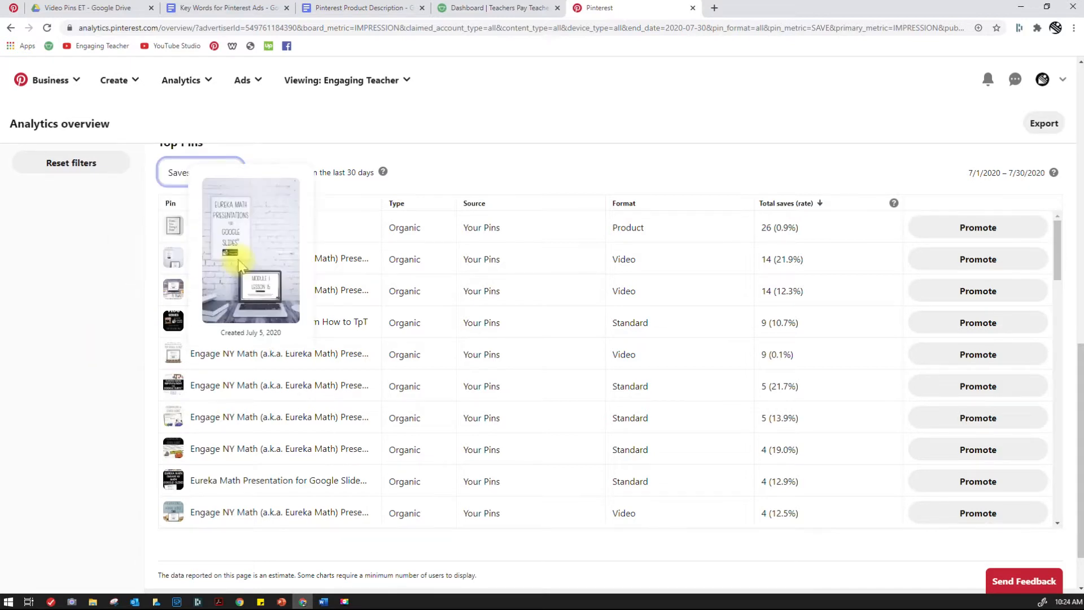
Step: Start creating a new ad campaign for the Engaging Teacher account
{"action": "mouse_move", "coordinate": [326, 303]}
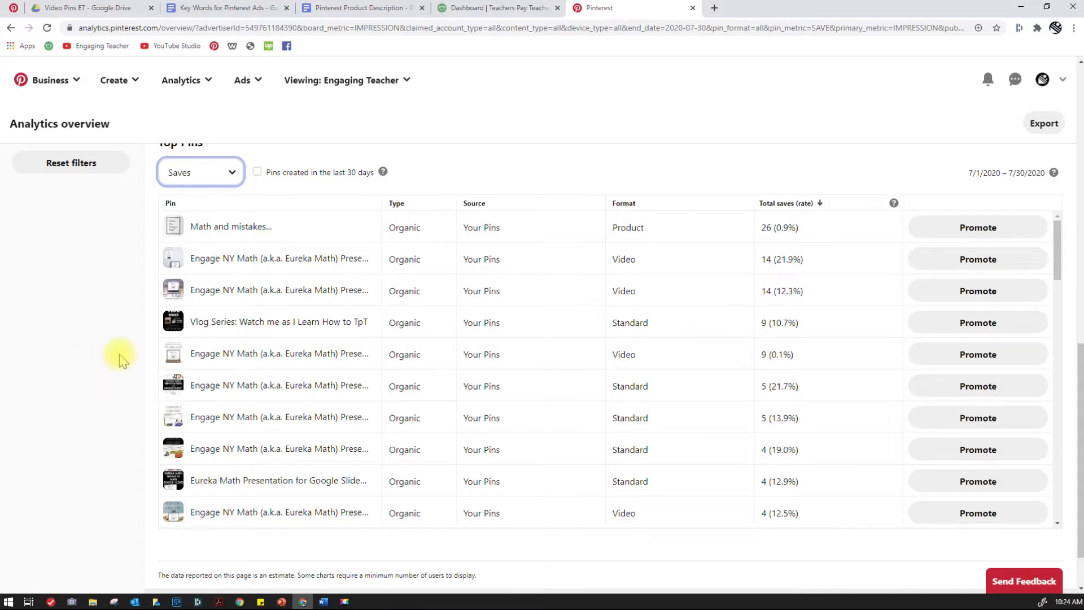
{"action": "mouse_move", "coordinate": [323, 258]}
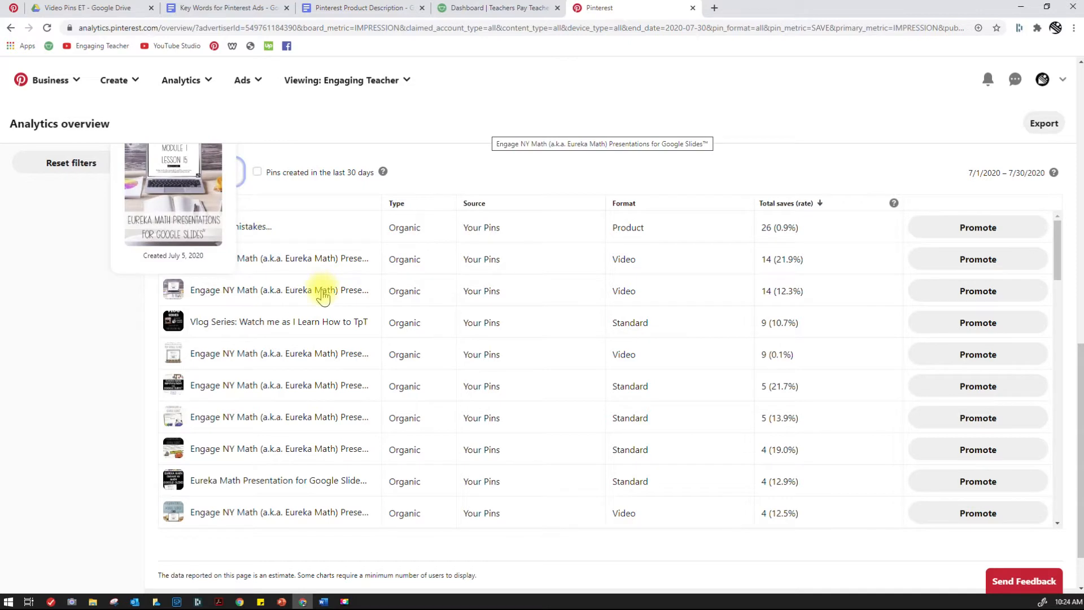
{"action": "mouse_move", "coordinate": [315, 351]}
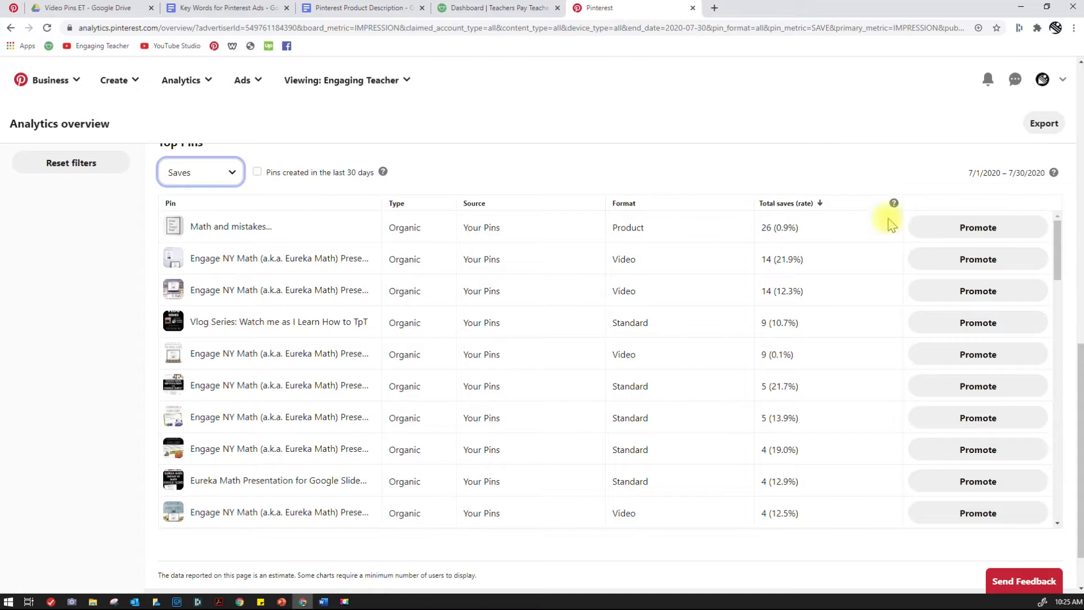
{"action": "left_click_drag", "start_coordinate": [1076, 448], "coordinate": [1076, 428]}
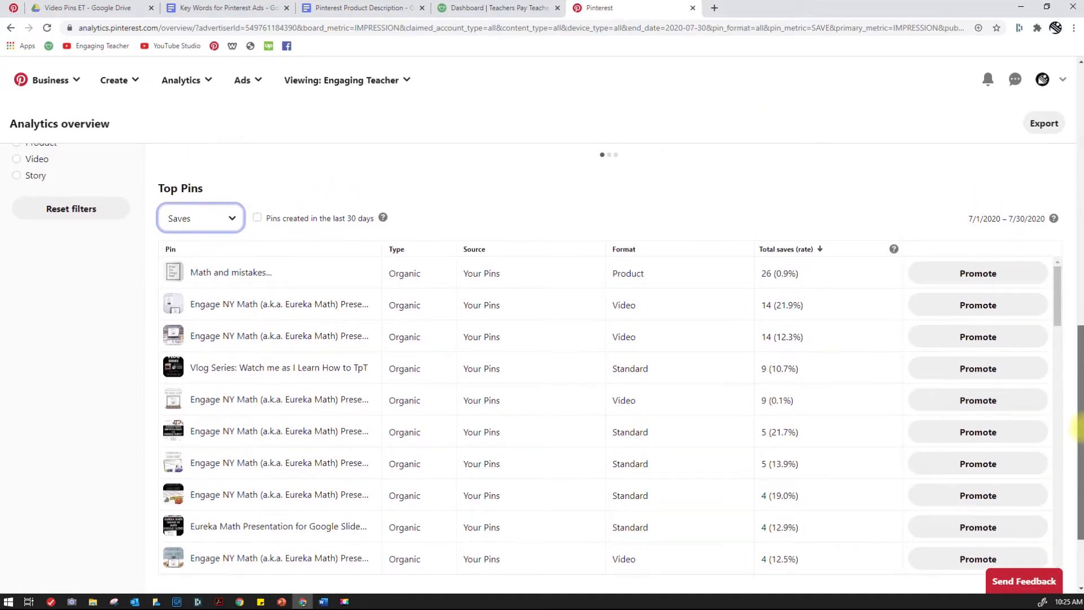
{"action": "left_click", "coordinate": [252, 81]}
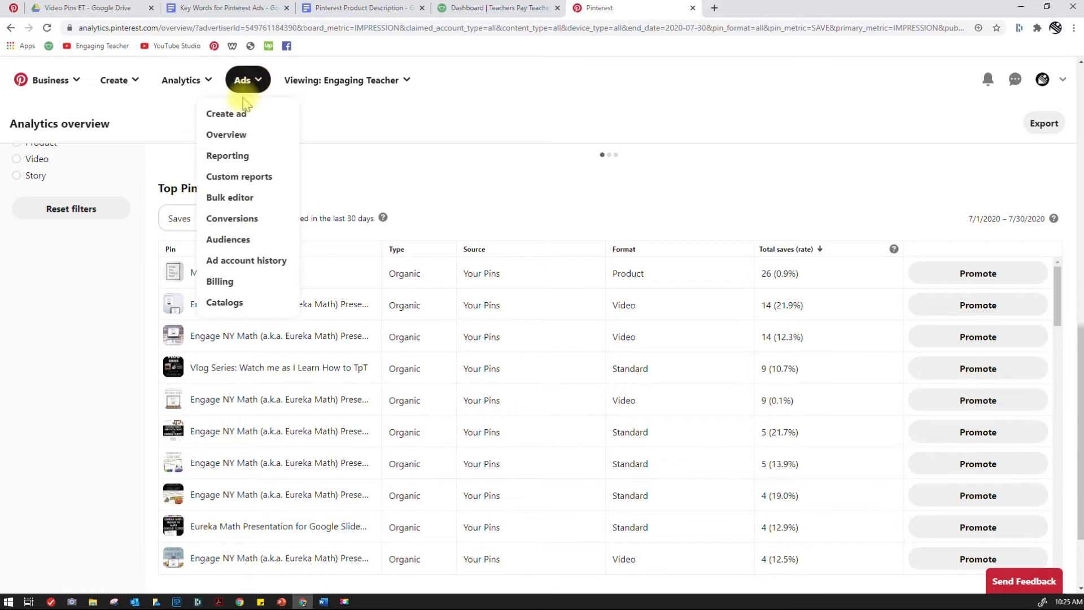
{"action": "left_click", "coordinate": [235, 115]}
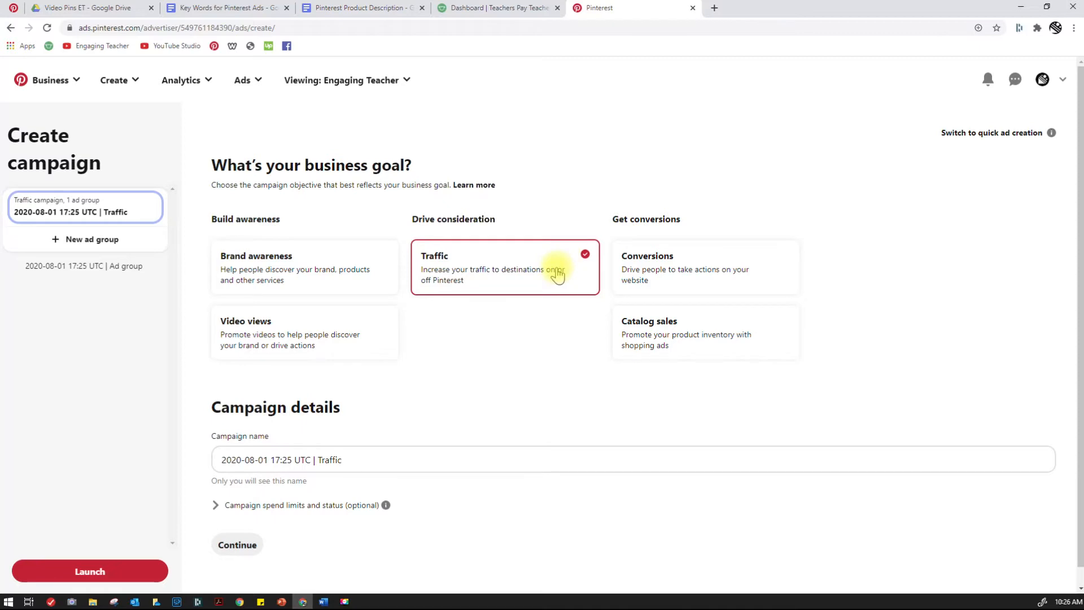
Step: Name the campaign "Traffic to TpT Store"
{"action": "scroll", "coordinate": [504, 361], "scroll_direction": "down", "scroll_amount": 1}
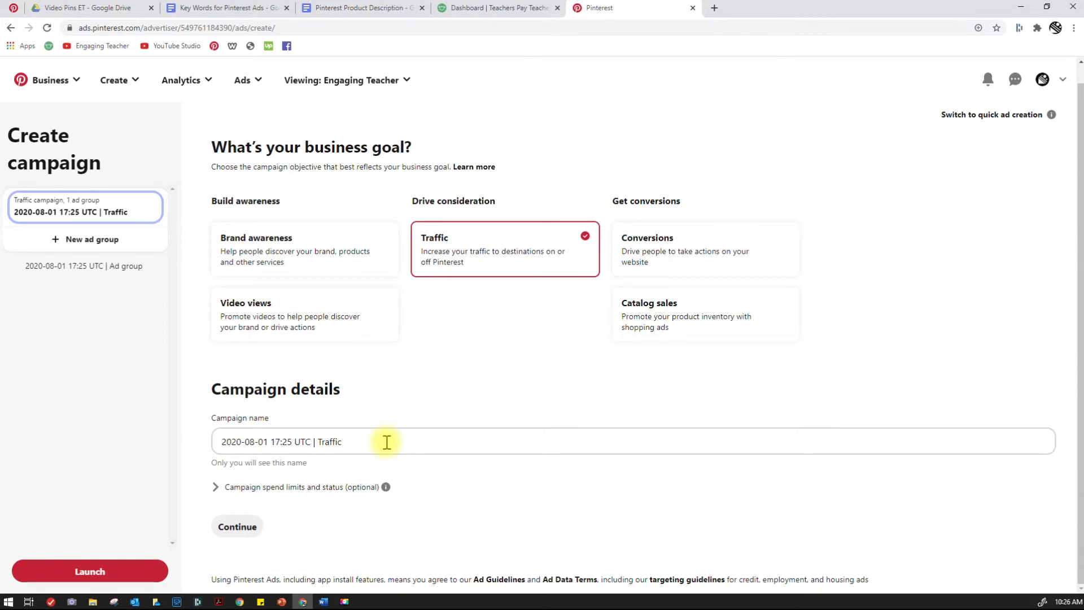
{"action": "left_click_drag", "start_coordinate": [370, 441], "coordinate": [143, 451]}
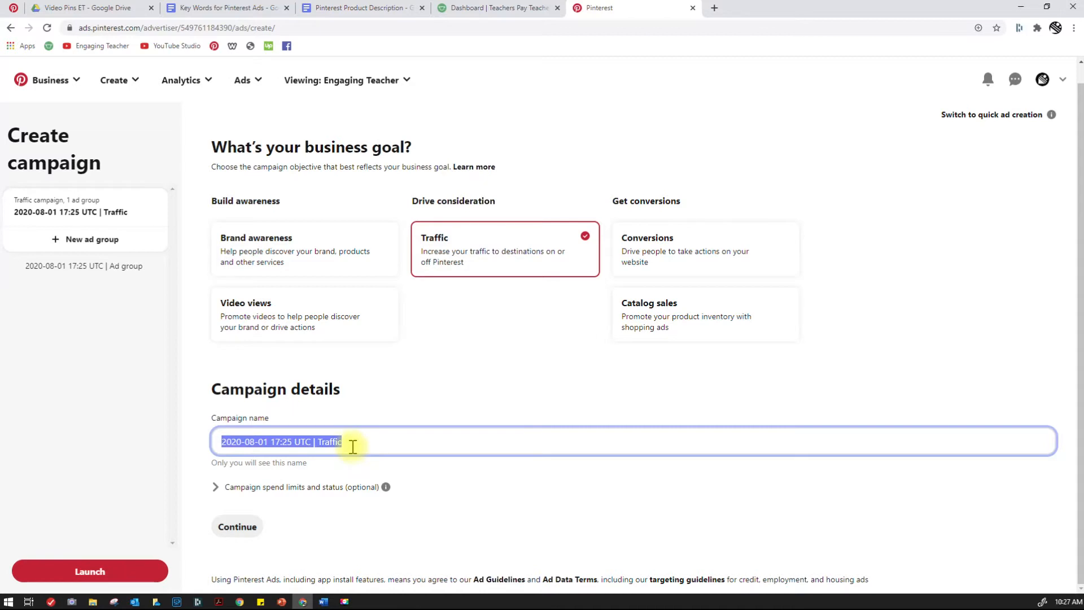
{"action": "type", "text": "Traffic to TpT Store"}
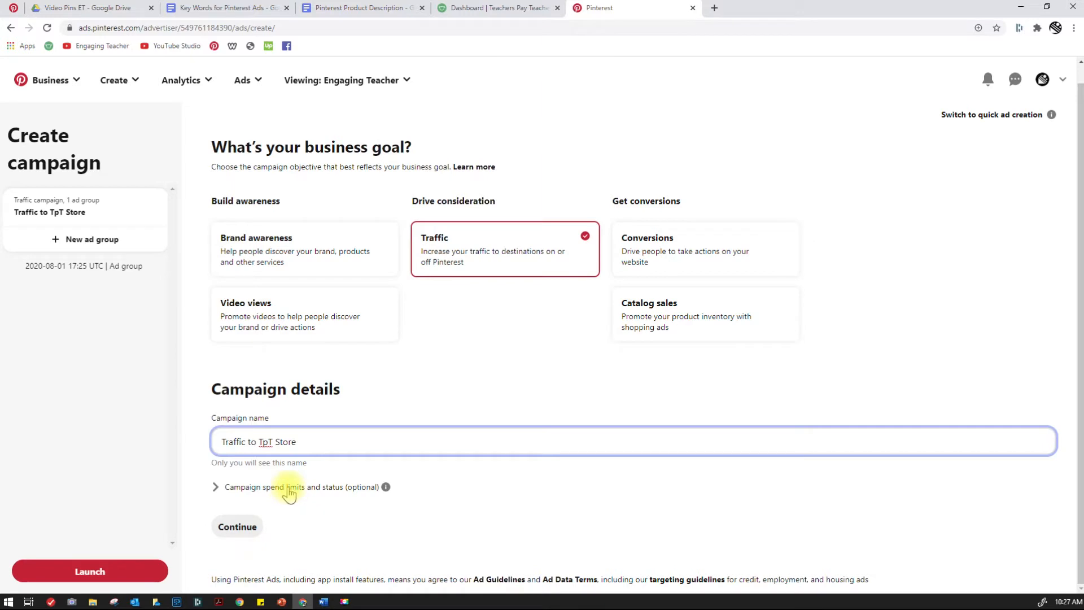
Step: Check the optional campaign spend limits and status, and continue to the ad group details
{"action": "left_click", "coordinate": [255, 486]}
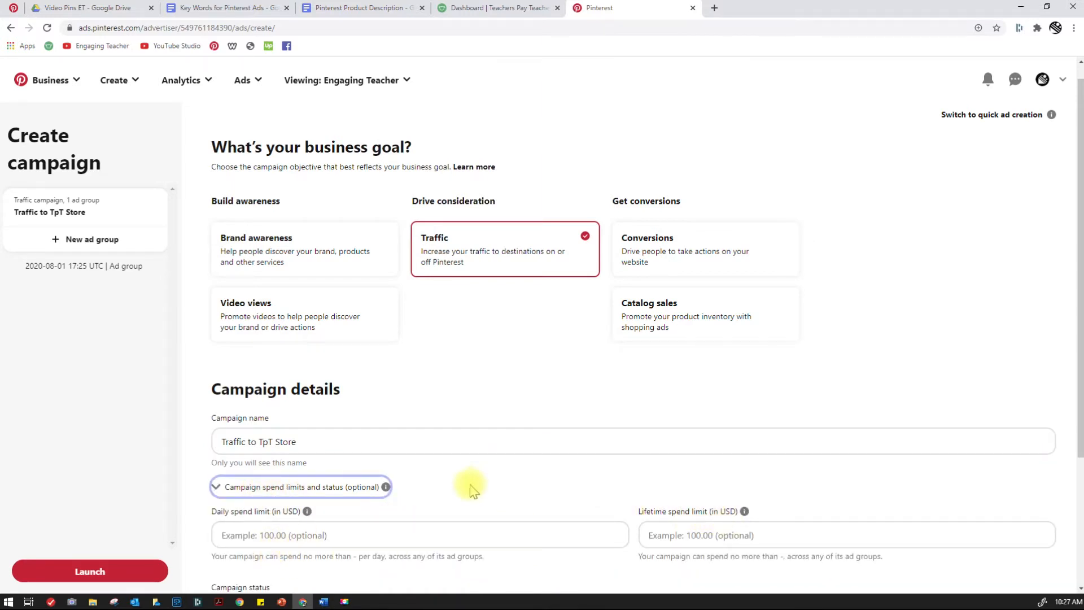
{"action": "left_click", "coordinate": [217, 486]}
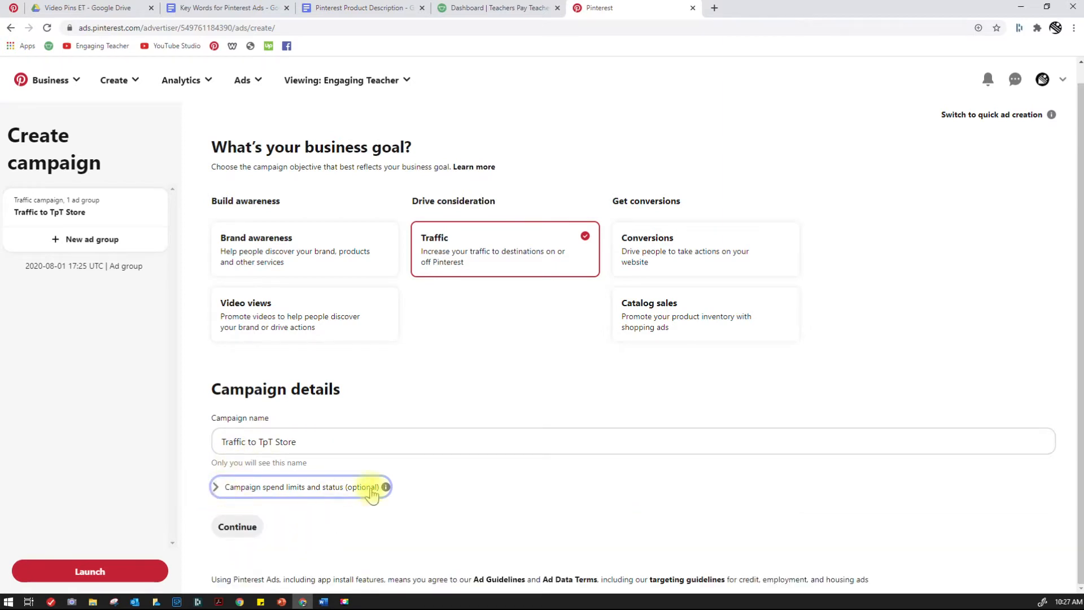
{"action": "left_click", "coordinate": [238, 527]}
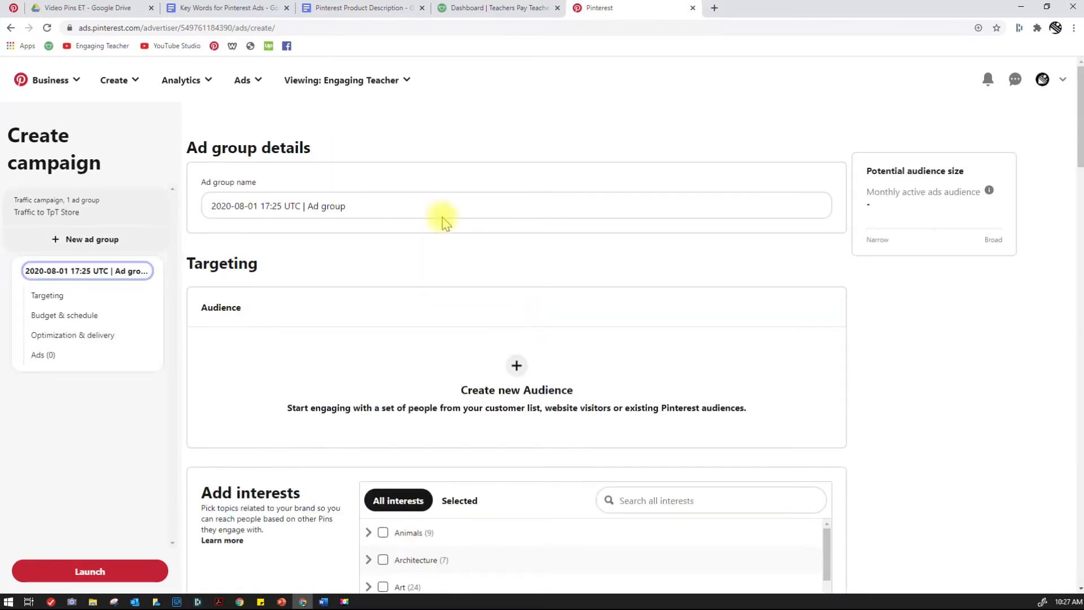
Step: Name the ad group "Video Pins"
{"action": "left_click", "coordinate": [398, 204]}
{"action": "left_click_drag", "start_coordinate": [385, 205], "coordinate": [141, 208]}
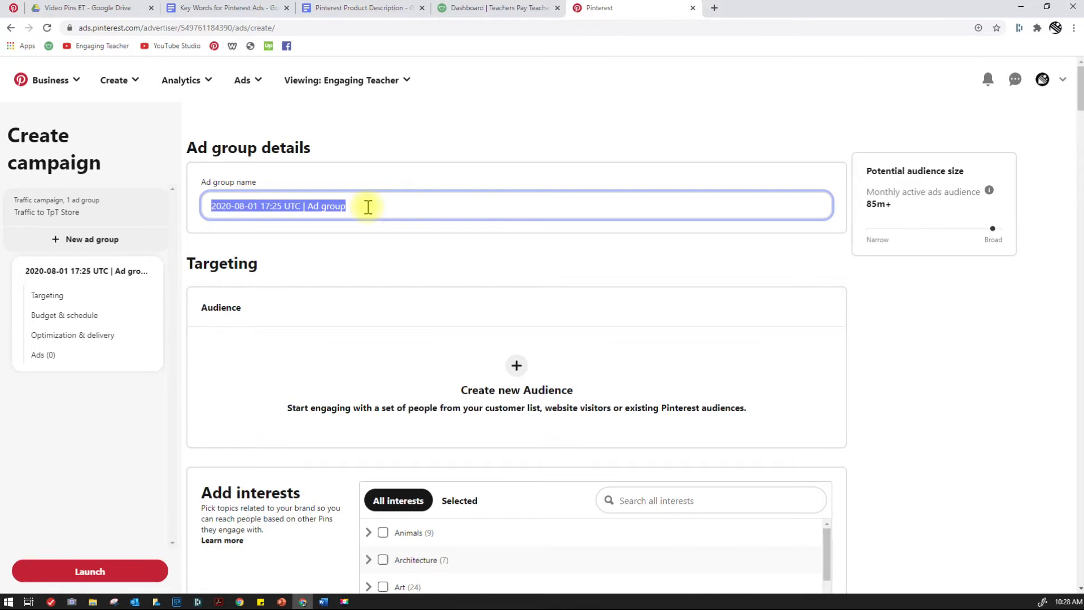
{"action": "type", "text": "Video Pins"}
{"action": "left_click", "coordinate": [886, 407]}
Step: Examine the ad group's targeting sections and the Career and Education Level topics within the Education interests
{"action": "scroll", "coordinate": [886, 412], "scroll_direction": "down", "scroll_amount": 4}
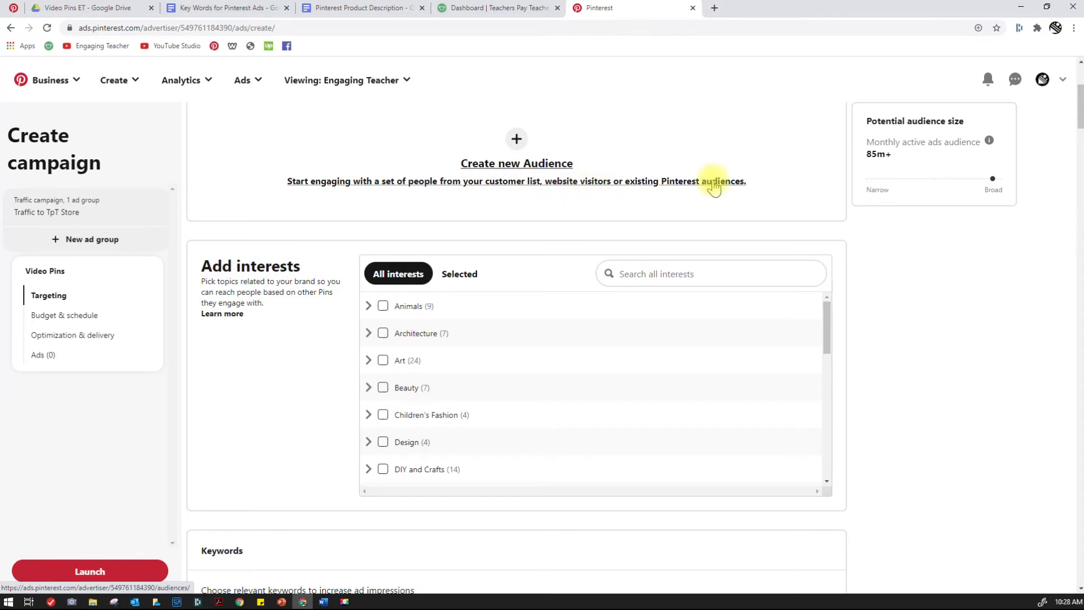
{"action": "scroll", "coordinate": [695, 183], "scroll_direction": "up", "scroll_amount": 2}
{"action": "scroll", "coordinate": [695, 184], "scroll_direction": "up", "scroll_amount": 1}
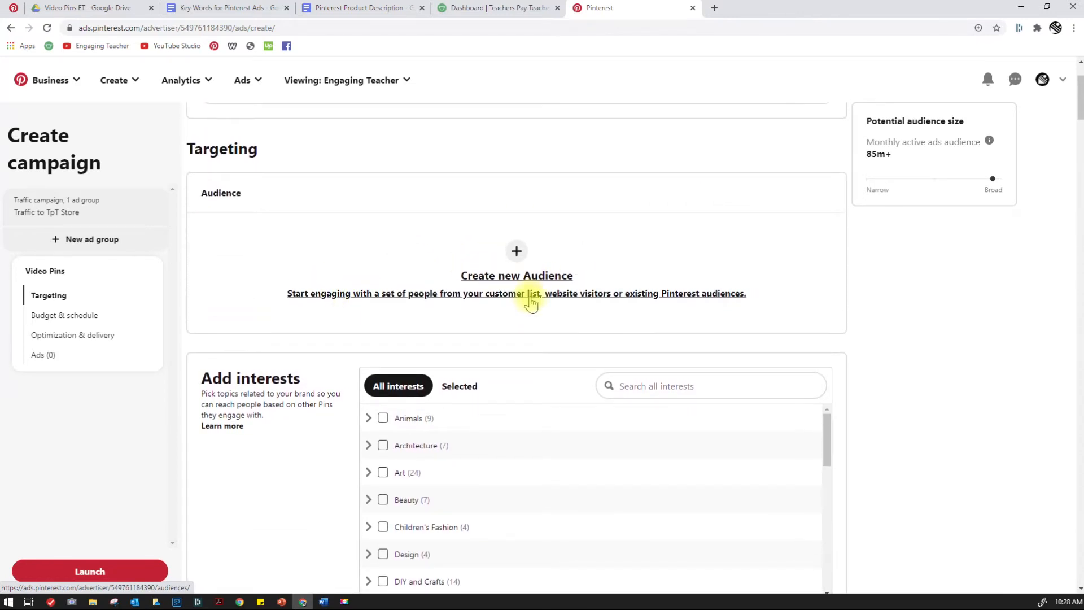
{"action": "scroll", "coordinate": [529, 301], "scroll_direction": "down", "scroll_amount": 3}
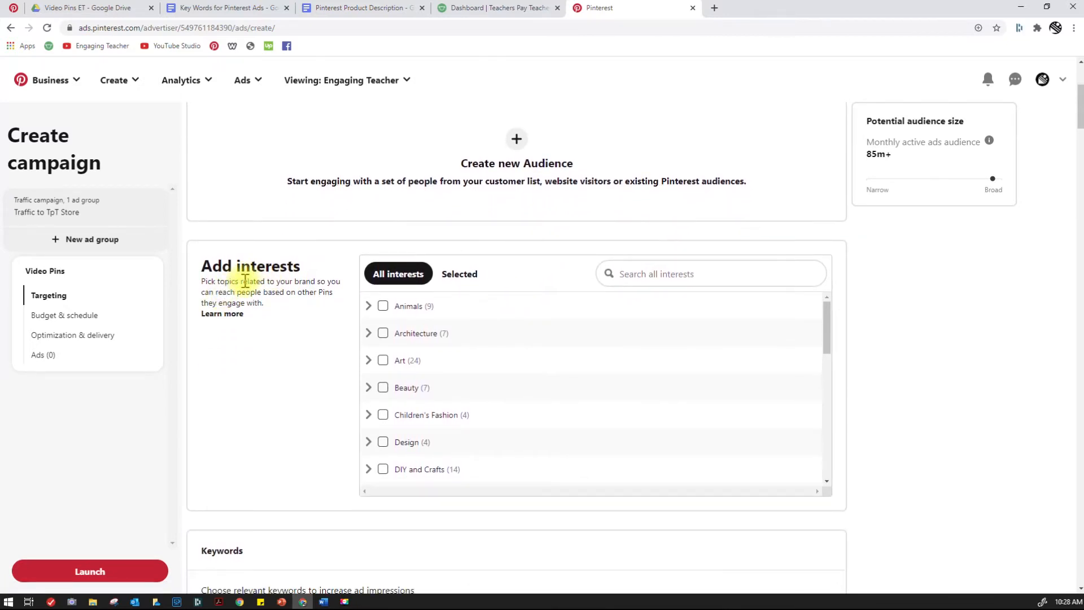
{"action": "scroll", "coordinate": [246, 281], "scroll_direction": "down", "scroll_amount": 2}
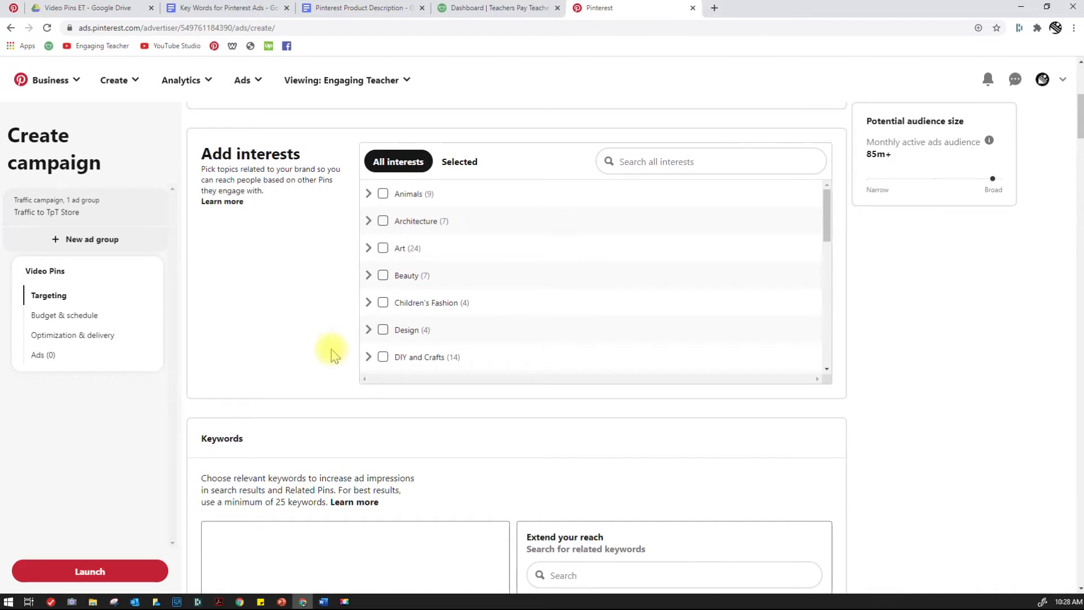
{"action": "scroll", "coordinate": [332, 355], "scroll_direction": "up", "scroll_amount": 2}
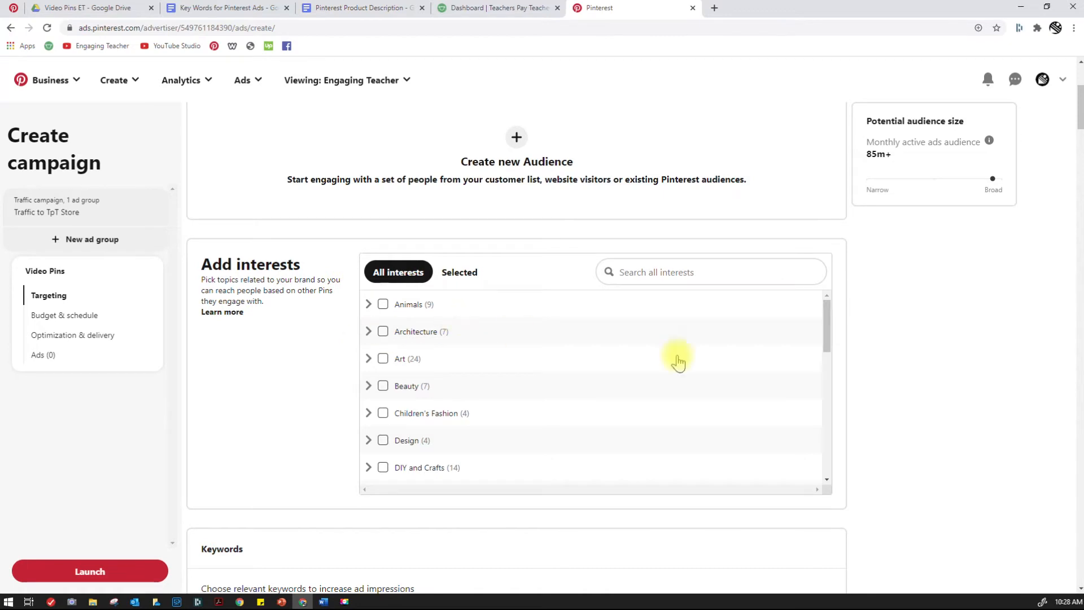
{"action": "left_click_drag", "start_coordinate": [826, 310], "coordinate": [825, 339]}
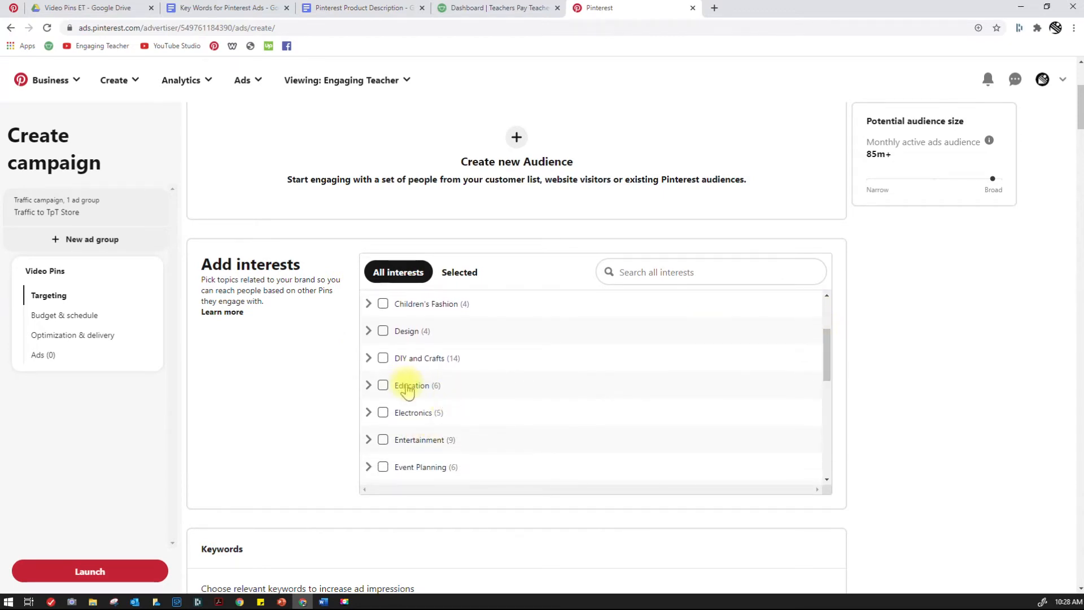
{"action": "left_click", "coordinate": [368, 389]}
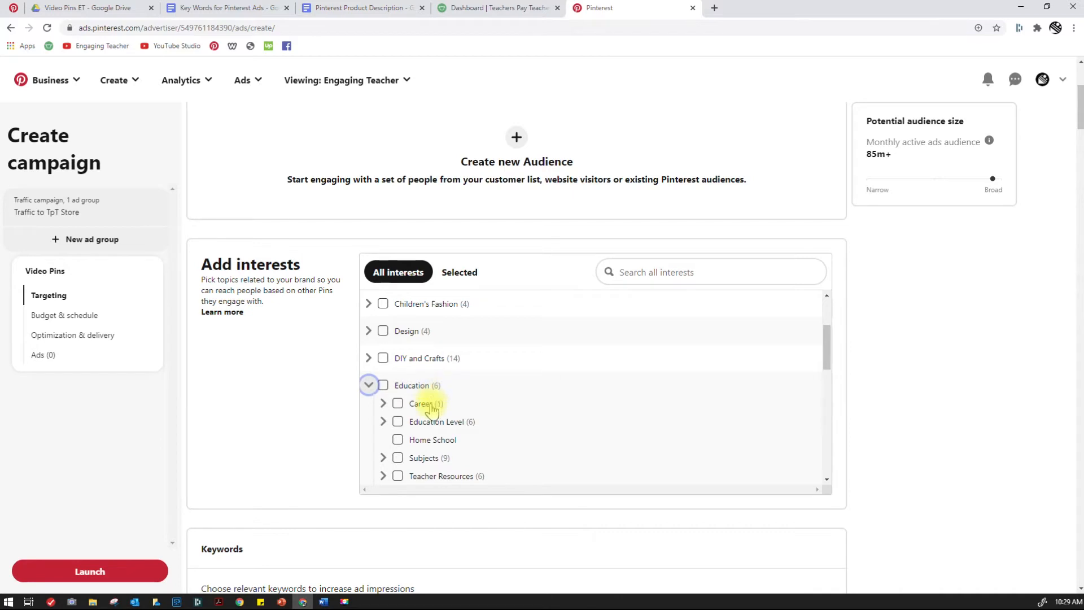
{"action": "left_click", "coordinate": [383, 404]}
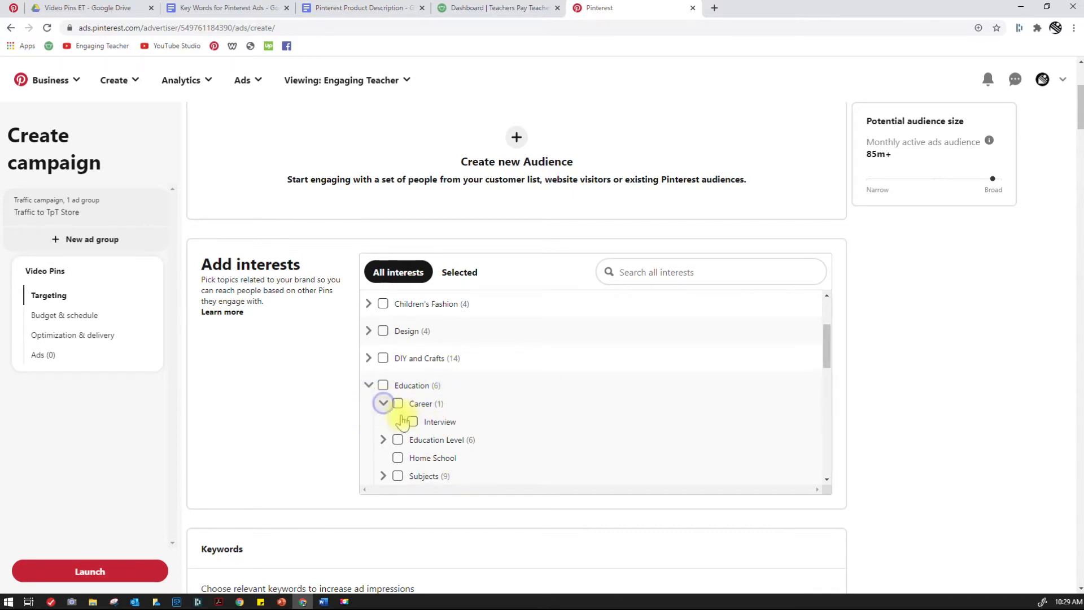
{"action": "left_click", "coordinate": [383, 404]}
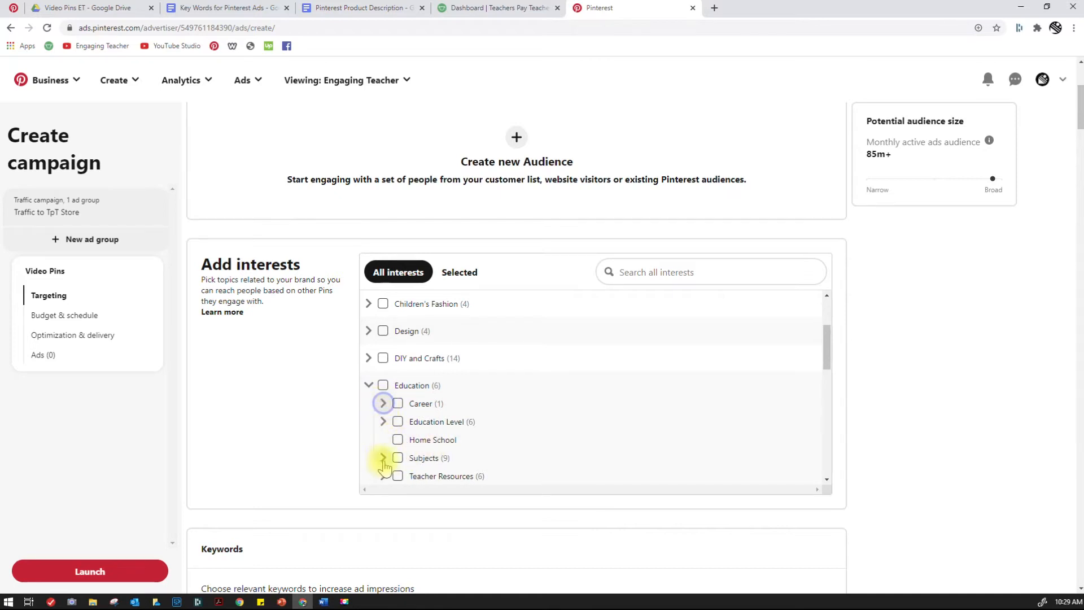
{"action": "left_click", "coordinate": [383, 422]}
{"action": "scroll", "coordinate": [472, 429], "scroll_direction": "down", "scroll_amount": 2}
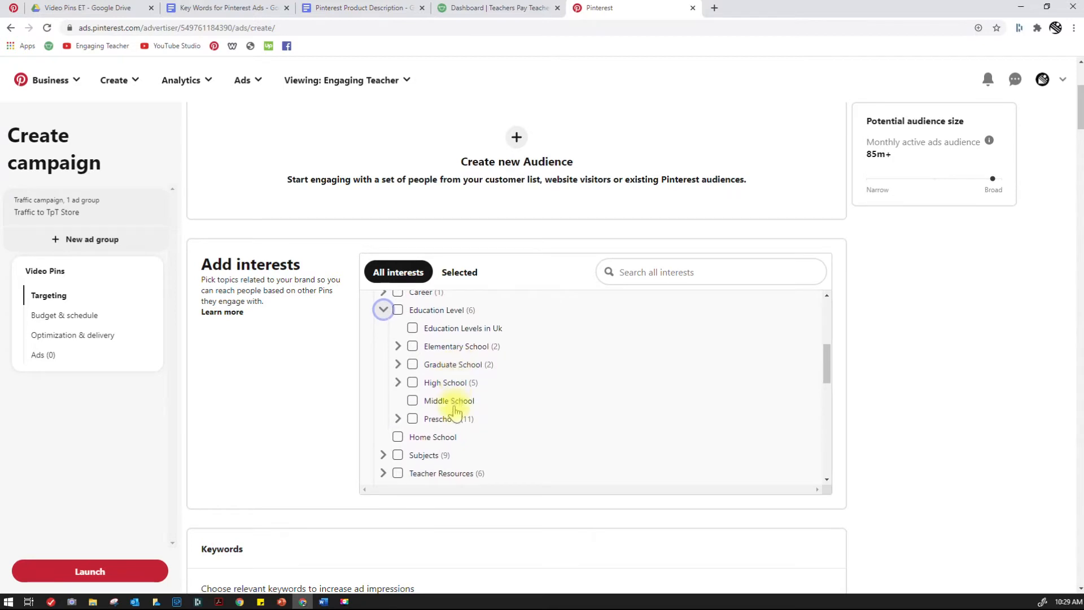
{"action": "left_click", "coordinate": [384, 310]}
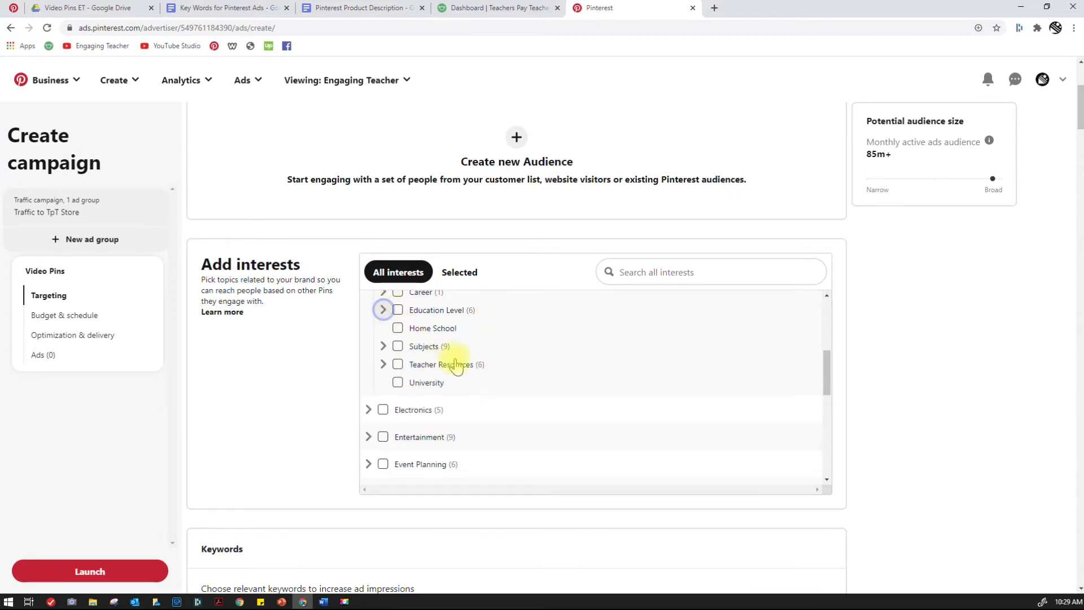
Step: Add the Math interest from the Subjects group under Education to the ad group's targeting
{"action": "left_click", "coordinate": [384, 347]}
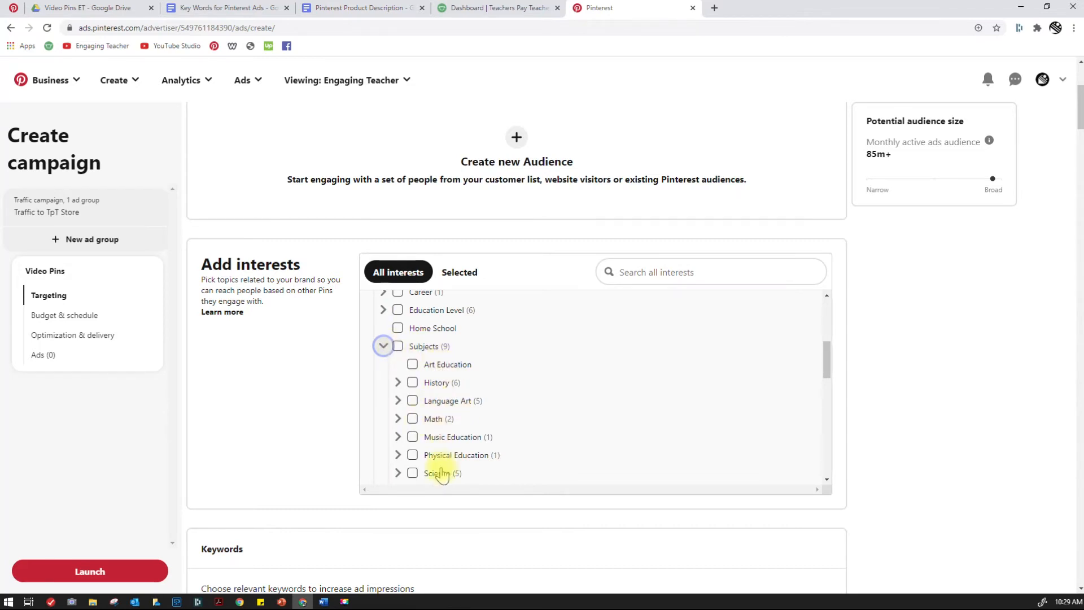
{"action": "left_click", "coordinate": [398, 418]}
{"action": "left_click", "coordinate": [412, 418]}
{"action": "left_click", "coordinate": [427, 439]}
{"action": "left_click", "coordinate": [427, 438]}
{"action": "scroll", "coordinate": [649, 426], "scroll_direction": "up", "scroll_amount": 2}
{"action": "left_click", "coordinate": [383, 441]}
Step: Add the Lesson Planning interest from Teacher Resources under Education
{"action": "scroll", "coordinate": [575, 432], "scroll_direction": "down", "scroll_amount": 3}
{"action": "scroll", "coordinate": [455, 421], "scroll_direction": "up", "scroll_amount": 2}
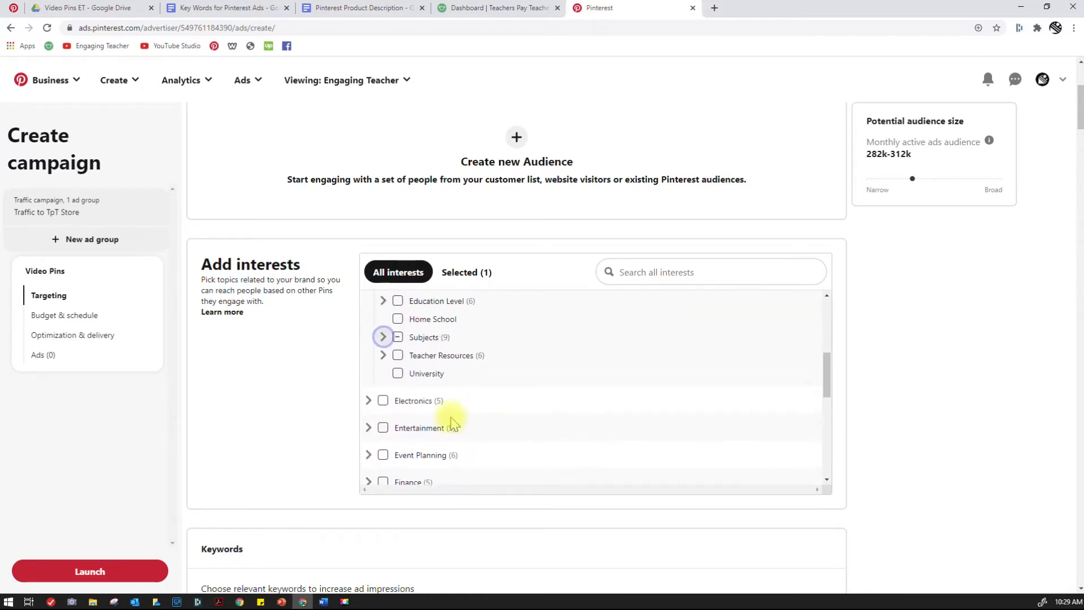
{"action": "left_click", "coordinate": [383, 363]}
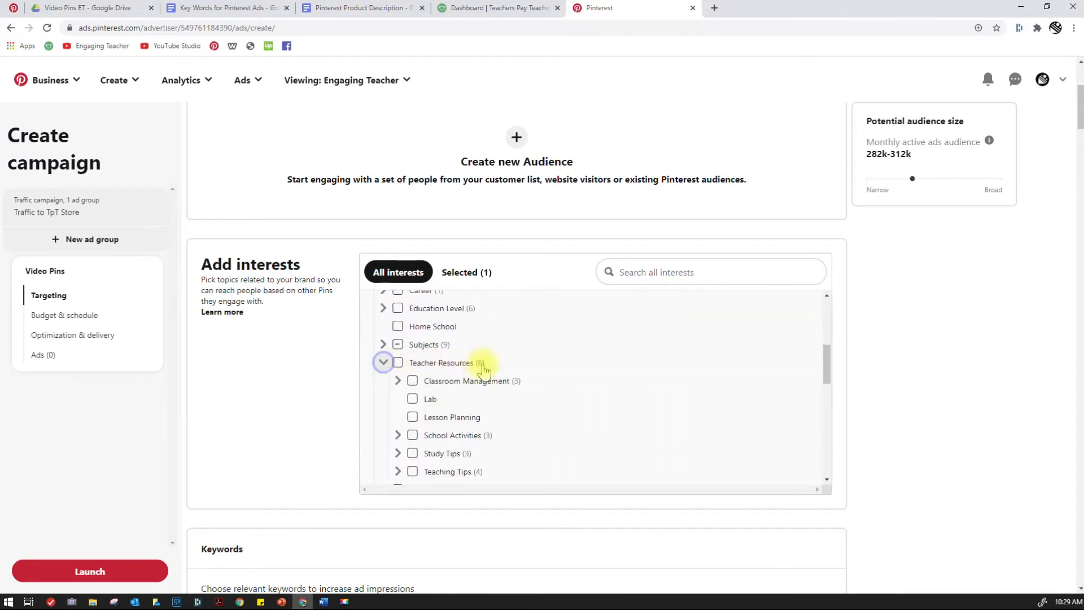
{"action": "left_click", "coordinate": [412, 418]}
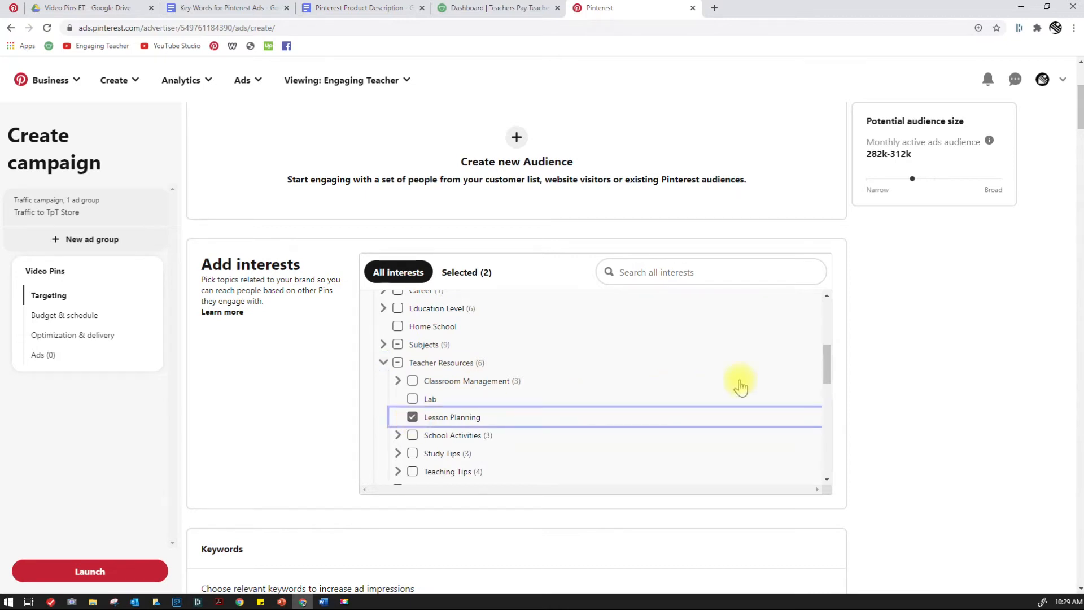
Step: Examine the topics under Teaching Tips and the potential audience size for the selected interests
{"action": "left_click_drag", "start_coordinate": [827, 357], "coordinate": [789, 387]}
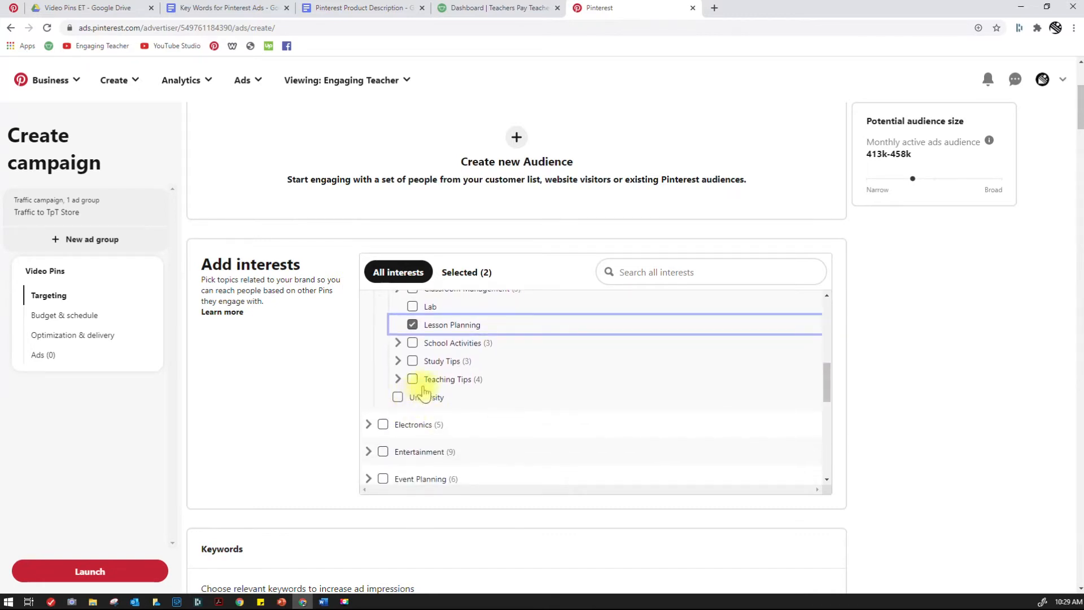
{"action": "left_click", "coordinate": [398, 379]}
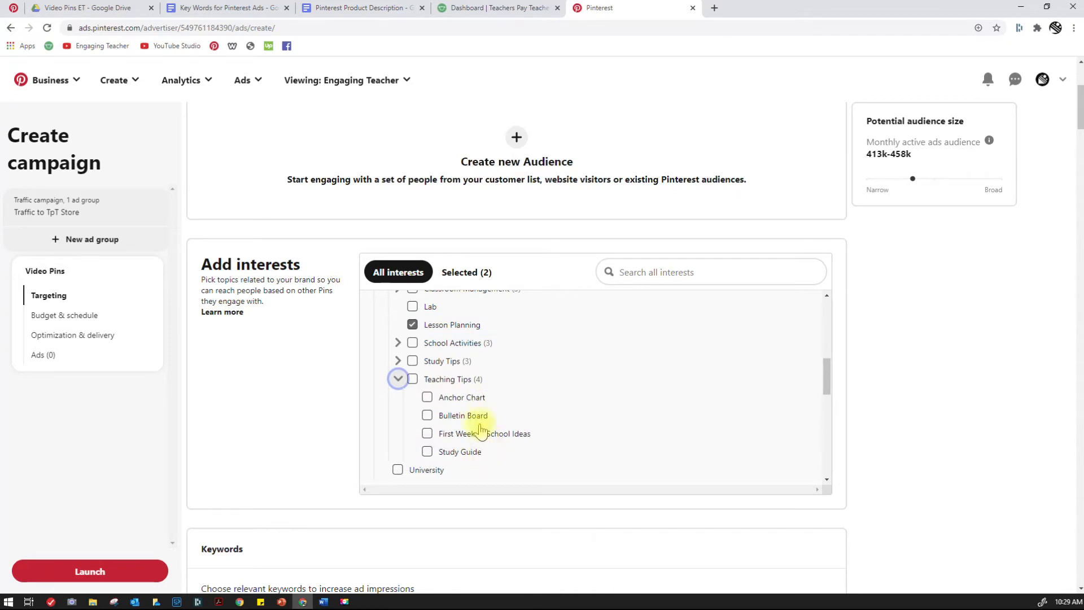
{"action": "left_click", "coordinate": [398, 379]}
{"action": "scroll", "coordinate": [826, 374], "scroll_direction": "up", "scroll_amount": 1}
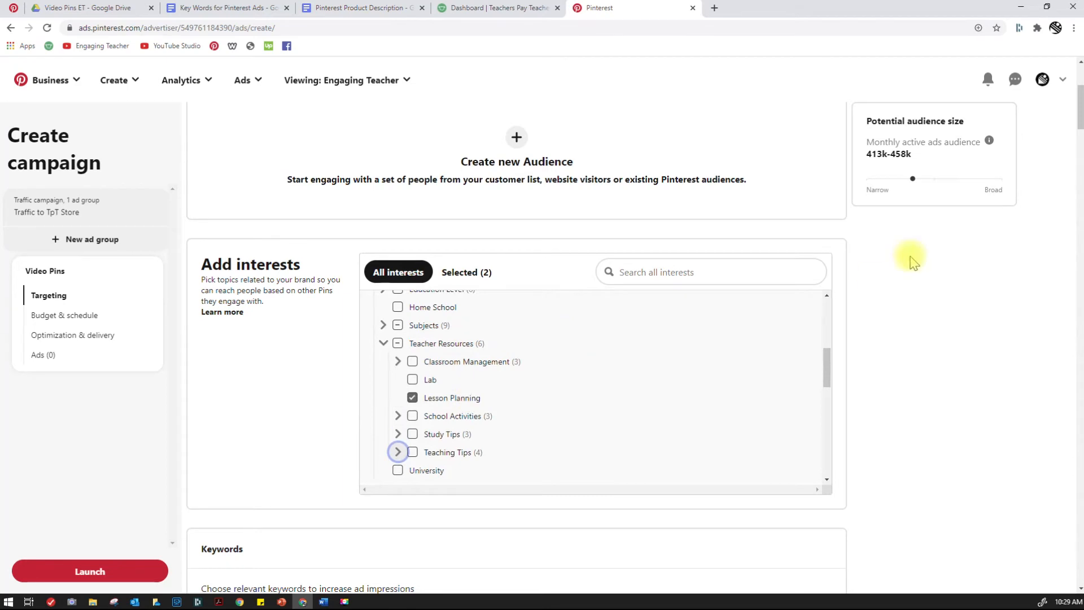
{"action": "double_click", "coordinate": [888, 175]}
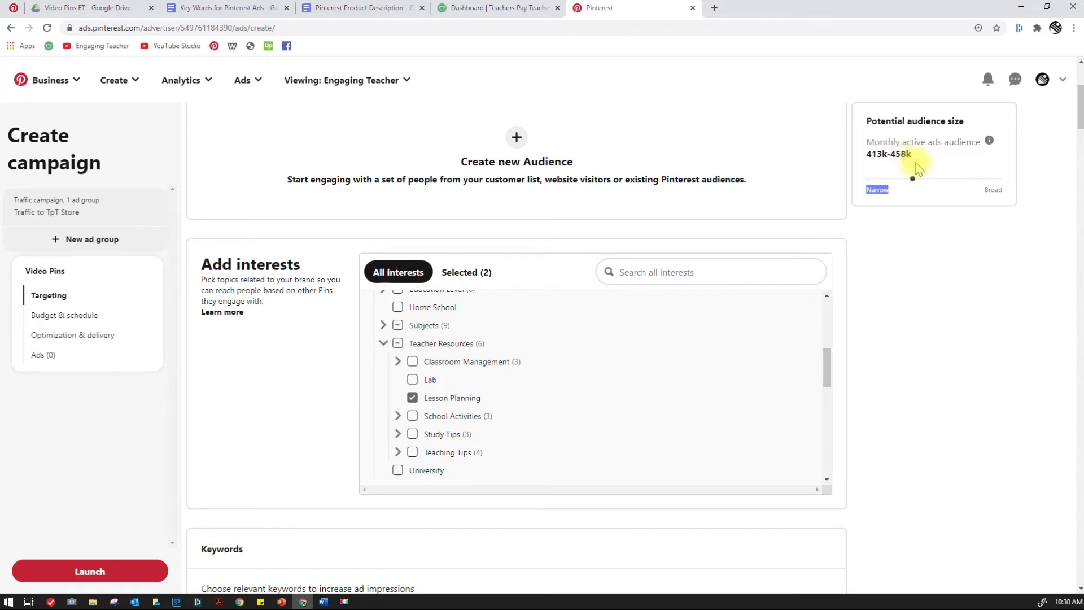
{"action": "left_click", "coordinate": [873, 195]}
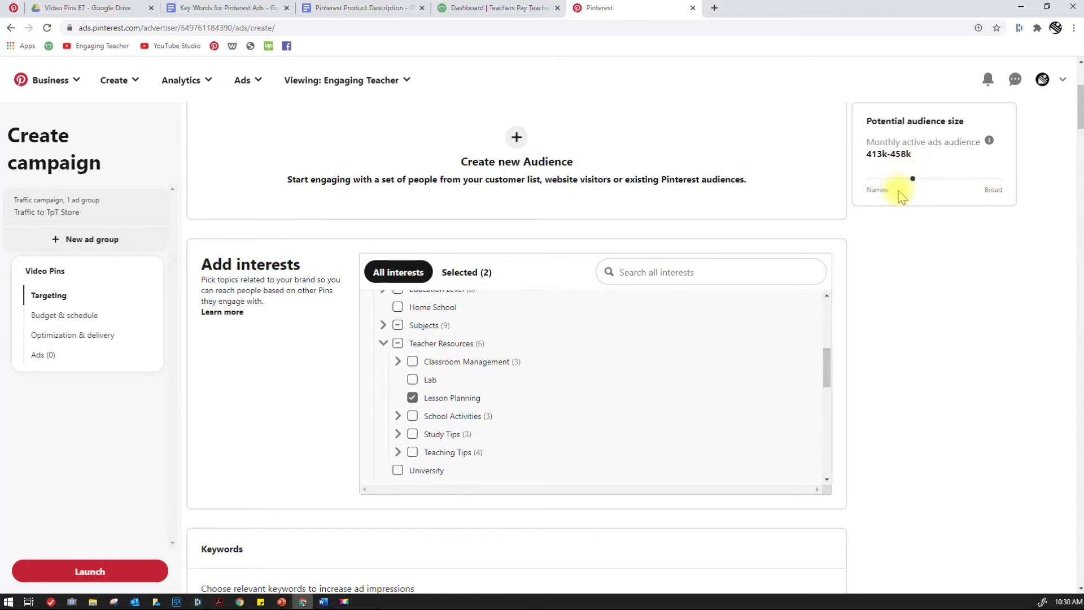
Step: Remove Lesson Planning from the selected interests and look back over the other Education topics
{"action": "left_click", "coordinate": [412, 398]}
{"action": "scroll", "coordinate": [435, 424], "scroll_direction": "up", "scroll_amount": 5}
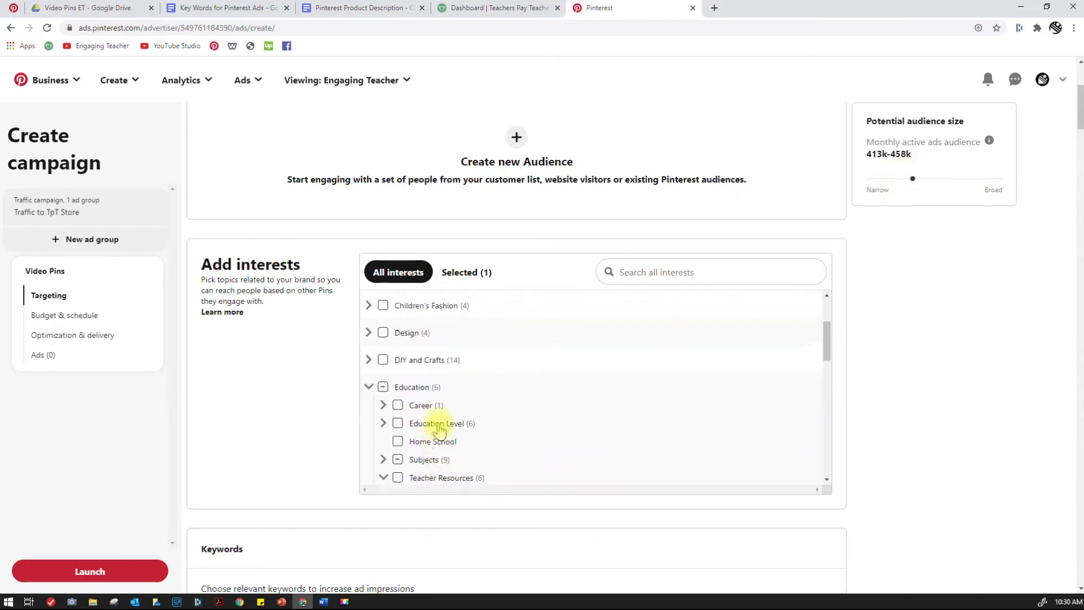
{"action": "scroll", "coordinate": [435, 429], "scroll_direction": "down", "scroll_amount": 2}
{"action": "scroll", "coordinate": [435, 424], "scroll_direction": "down", "scroll_amount": 2}
{"action": "scroll", "coordinate": [396, 413], "scroll_direction": "up", "scroll_amount": 2}
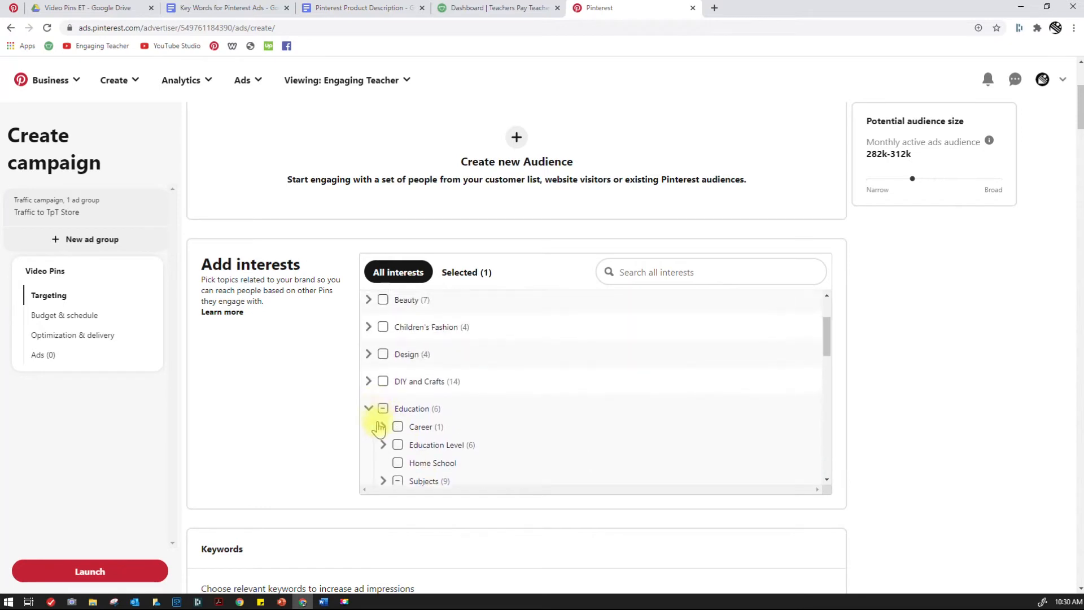
Step: Clear the Math interest under Education's Subjects to compare the potential audience size
{"action": "scroll", "coordinate": [407, 478], "scroll_direction": "down", "scroll_amount": 1}
{"action": "scroll", "coordinate": [409, 481], "scroll_direction": "down", "scroll_amount": 2}
{"action": "left_click", "coordinate": [383, 375]}
{"action": "left_click", "coordinate": [418, 449]}
{"action": "scroll", "coordinate": [573, 419], "scroll_direction": "down", "scroll_amount": 3}
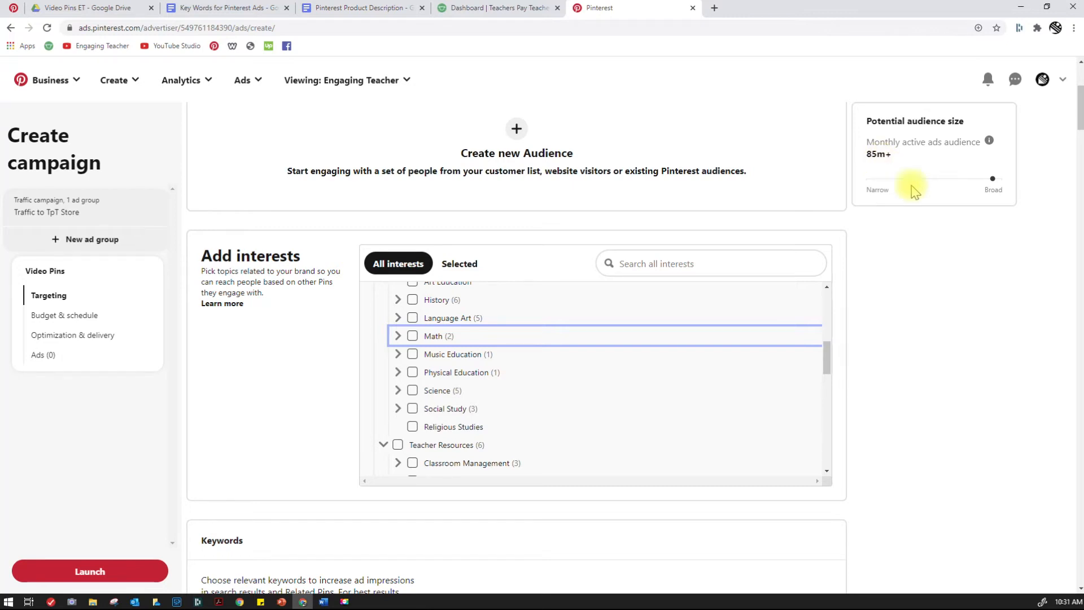
Step: Add the Math interest under Subjects, including Addition and Subtraction Practice and Multiplication and Division Practice
{"action": "left_click", "coordinate": [398, 336]}
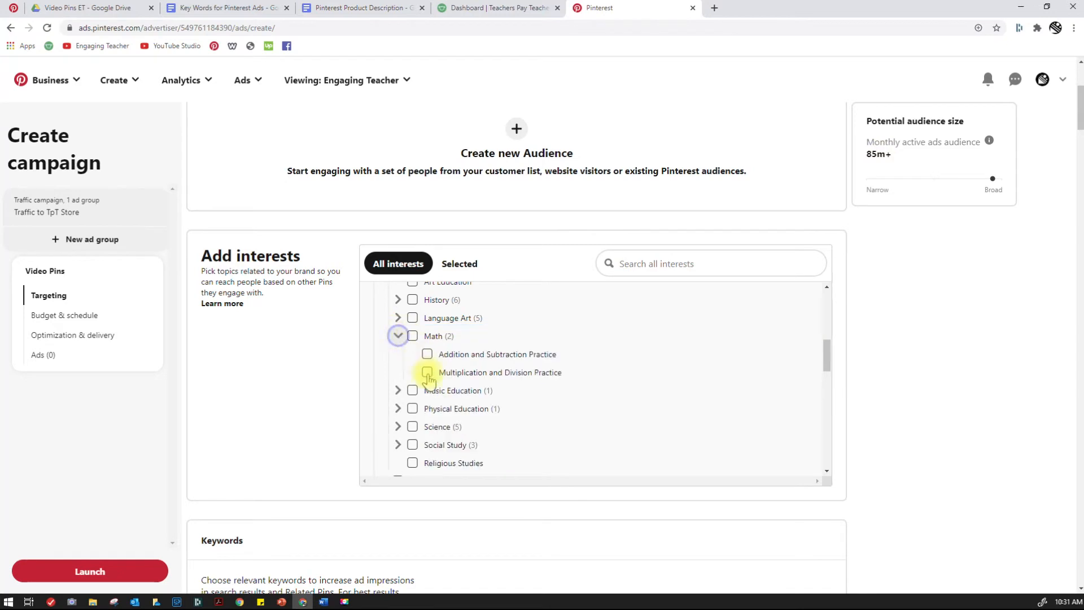
{"action": "left_click", "coordinate": [428, 354]}
{"action": "left_click", "coordinate": [413, 336]}
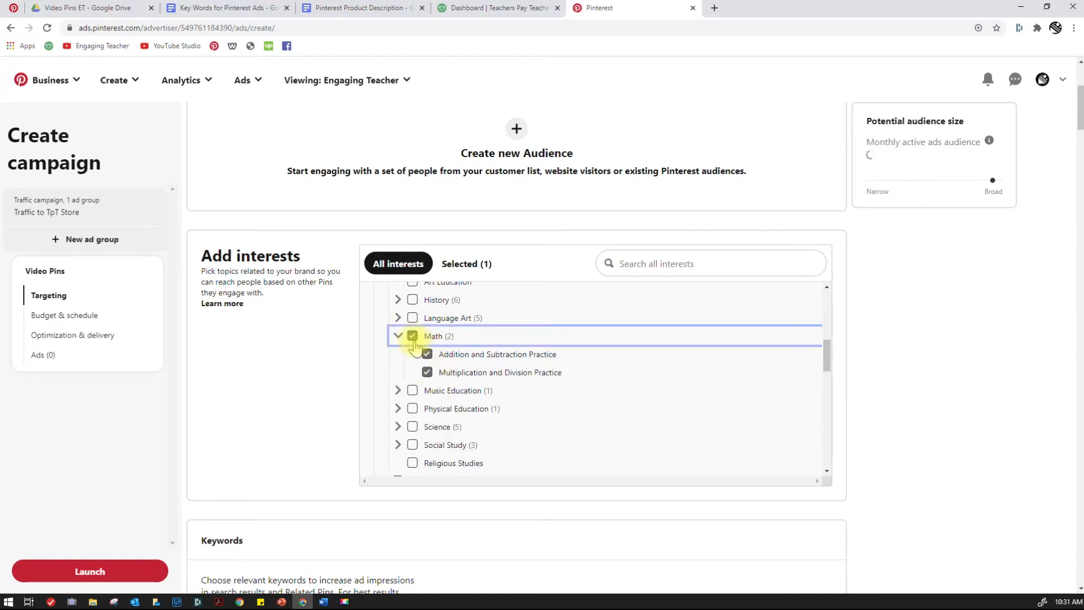
Step: Add Lesson Planning from Teacher Resources to the ad group's interests and look through the remaining interest categories
{"action": "scroll", "coordinate": [688, 370], "scroll_direction": "down", "scroll_amount": 2}
{"action": "scroll", "coordinate": [688, 370], "scroll_direction": "down", "scroll_amount": 2}
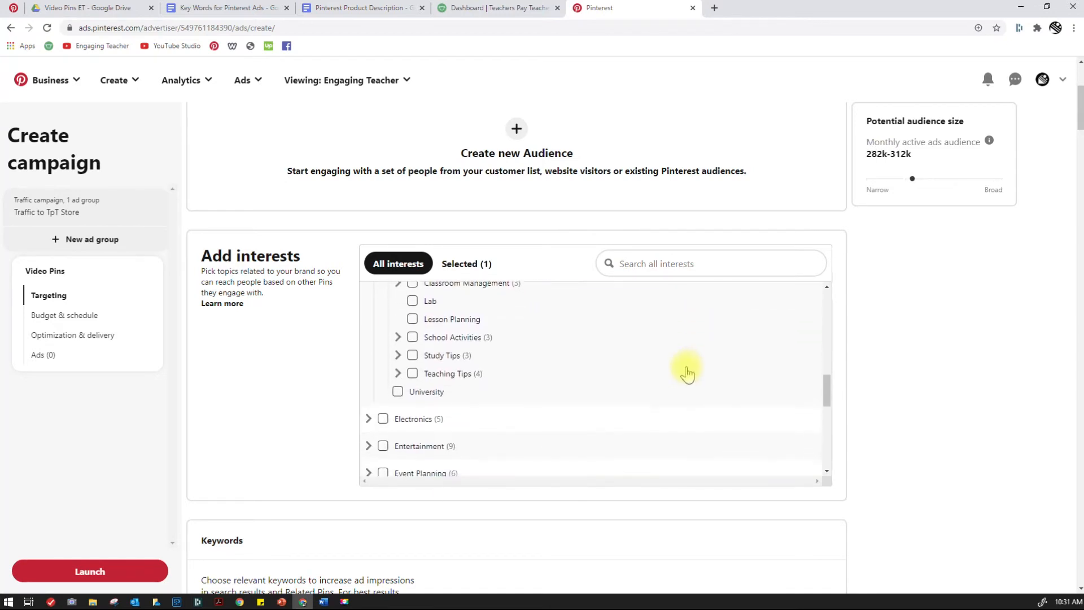
{"action": "left_click", "coordinate": [425, 310]}
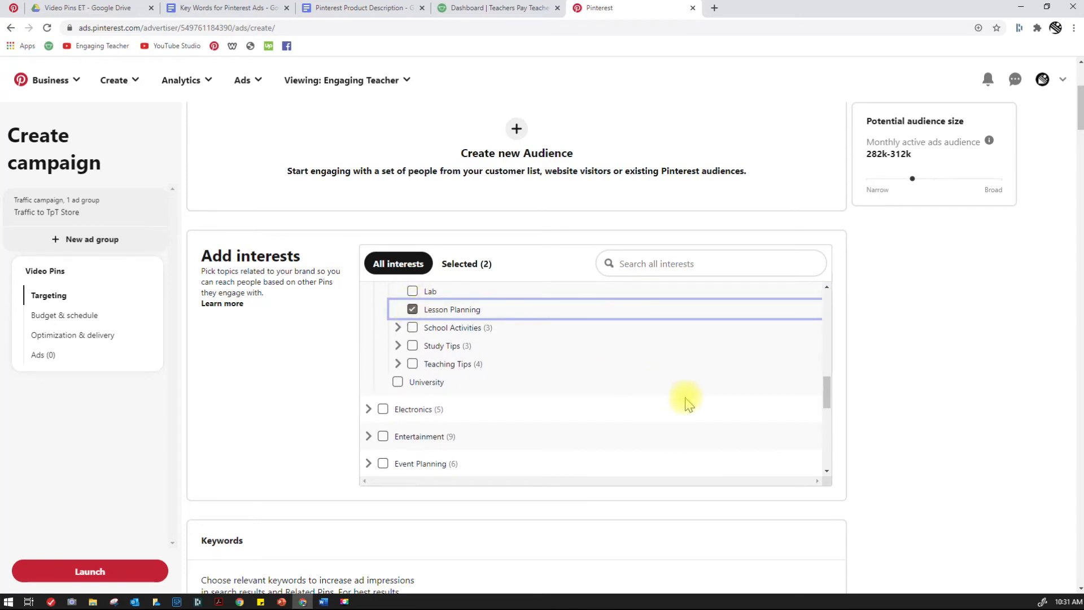
{"action": "scroll", "coordinate": [583, 443], "scroll_direction": "down", "scroll_amount": 4}
{"action": "scroll", "coordinate": [450, 395], "scroll_direction": "down", "scroll_amount": 3}
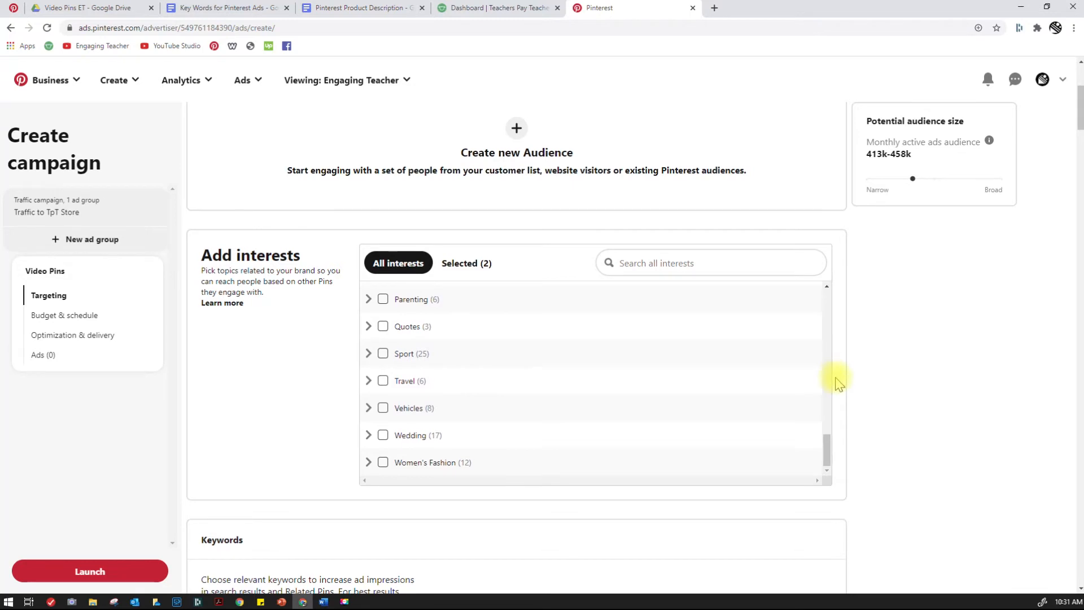
Step: Read the keyword recommendation and search for related keywords, trying math and education
{"action": "scroll", "coordinate": [876, 390], "scroll_direction": "down", "scroll_amount": 3}
{"action": "scroll", "coordinate": [876, 390], "scroll_direction": "down", "scroll_amount": 3}
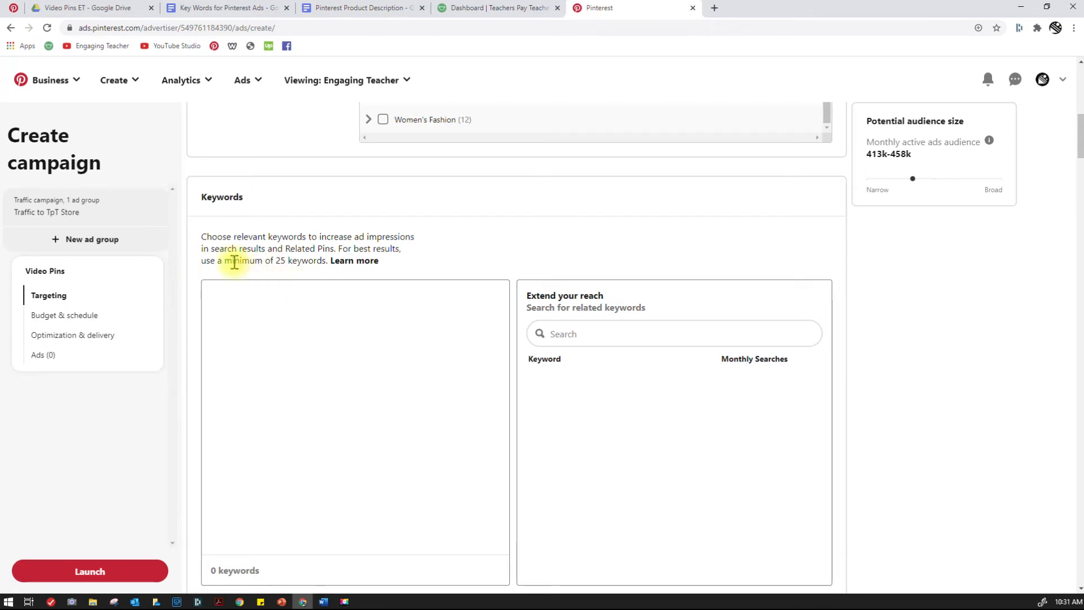
{"action": "left_click_drag", "start_coordinate": [226, 261], "coordinate": [326, 270]}
{"action": "left_click", "coordinate": [319, 291]}
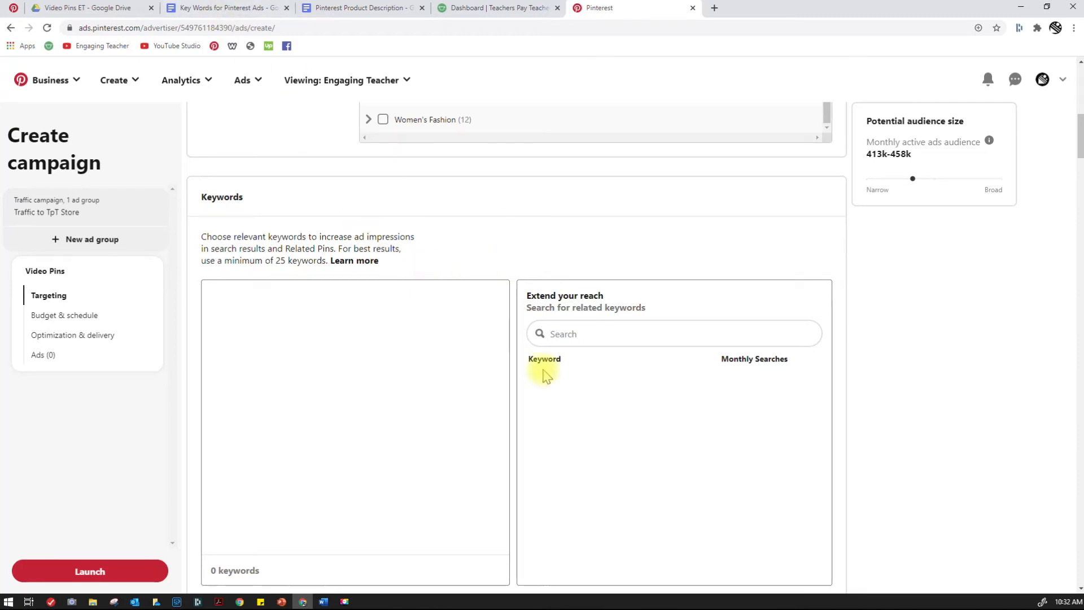
{"action": "left_click", "coordinate": [554, 339]}
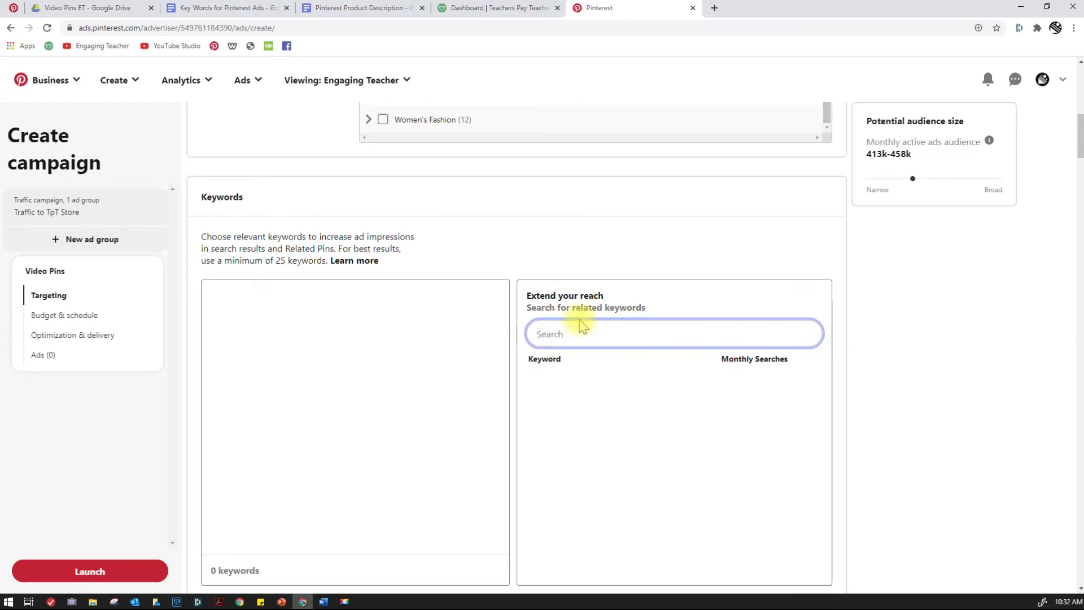
{"action": "type", "text": "math"}
{"action": "key", "text": "BackSpace"}
{"action": "key", "text": "BackSpace"}
{"action": "key", "text": "BackSpace"}
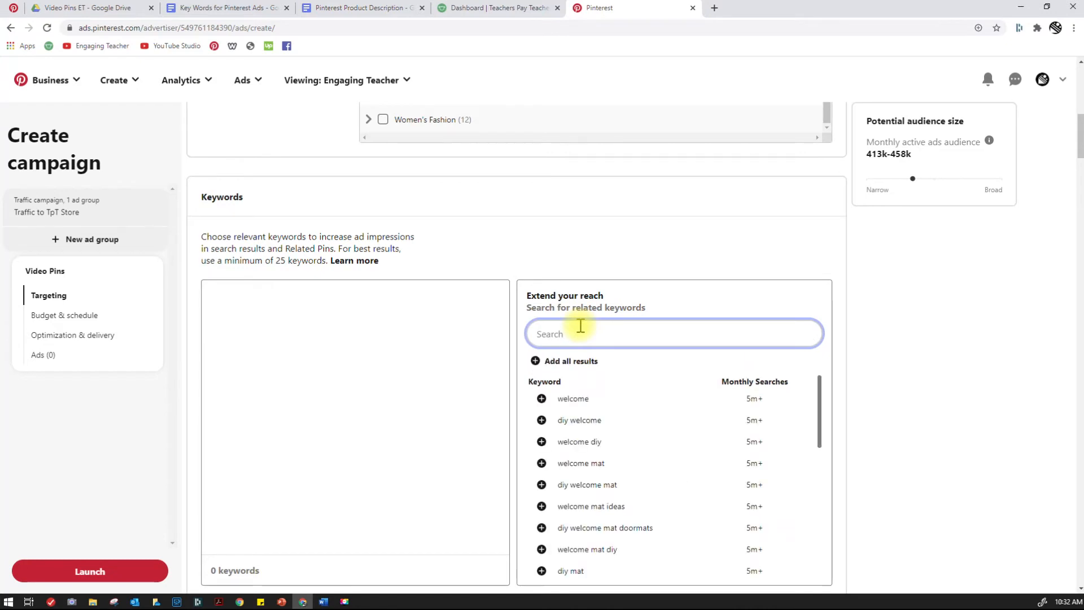
{"action": "type", "text": "education"}
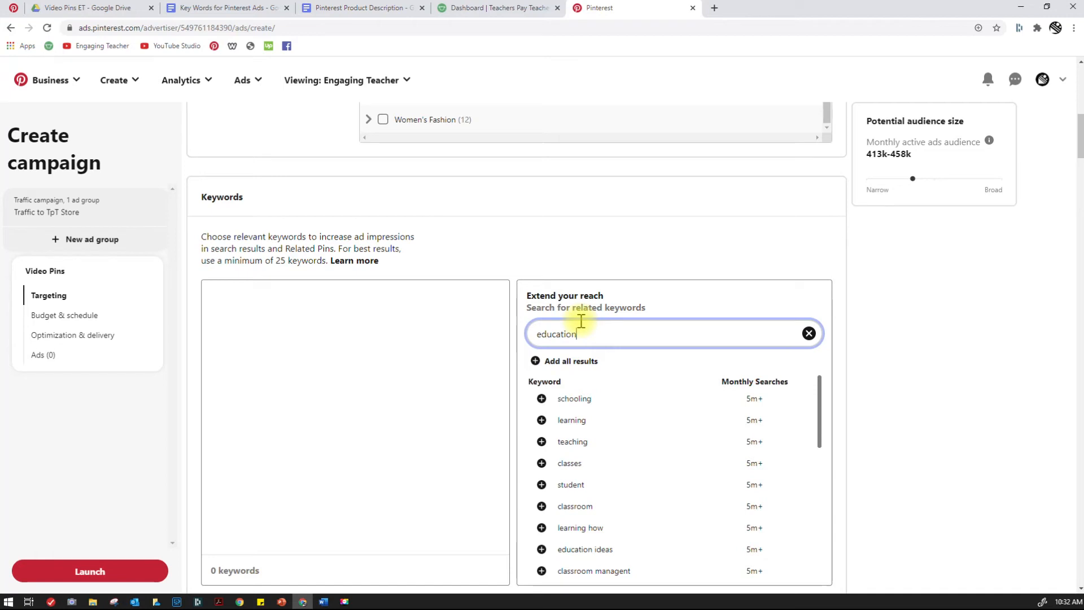
{"action": "left_click", "coordinate": [758, 401]}
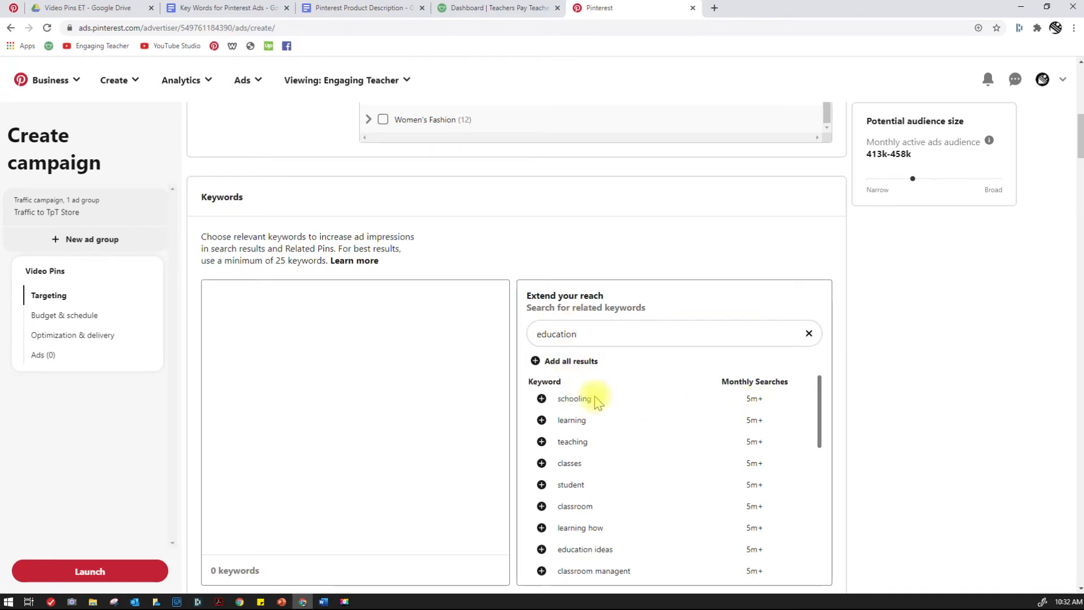
Step: Try adding the suggested keyword schooling to the ad group, and clear it from the keyword list
{"action": "left_click", "coordinate": [542, 400]}
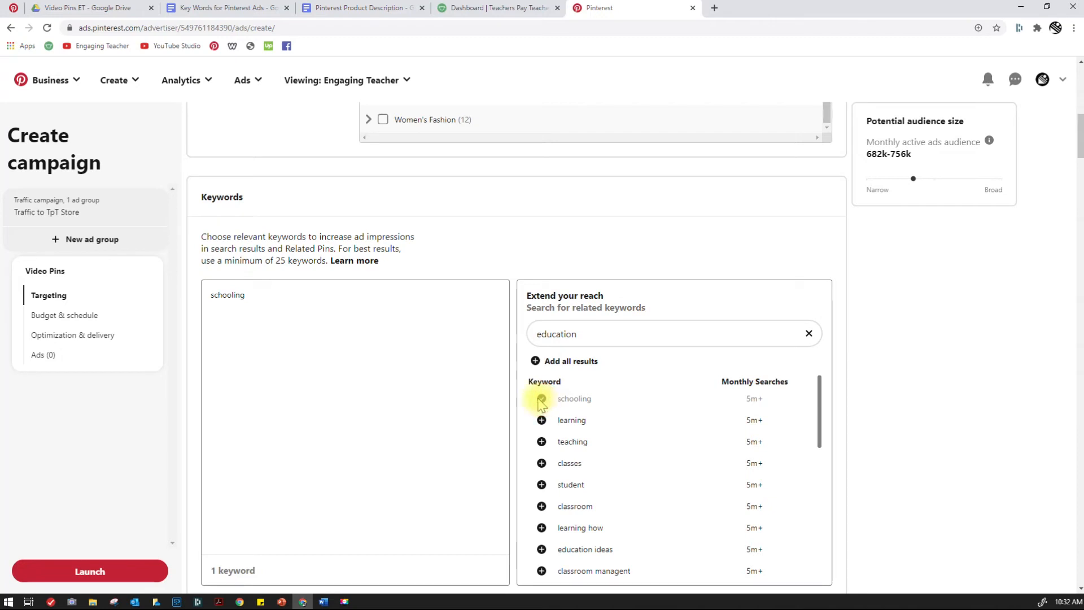
{"action": "key", "text": "BackSpace"}
{"action": "key", "text": "BackSpace"}
{"action": "key", "text": "BackSpace"}
{"action": "key", "text": "BackSpace"}
{"action": "key", "text": "BackSpace"}
{"action": "key", "text": "BackSpace"}
{"action": "key", "text": "BackSpace"}
{"action": "key", "text": "BackSpace"}
{"action": "key", "text": "BackSpace"}
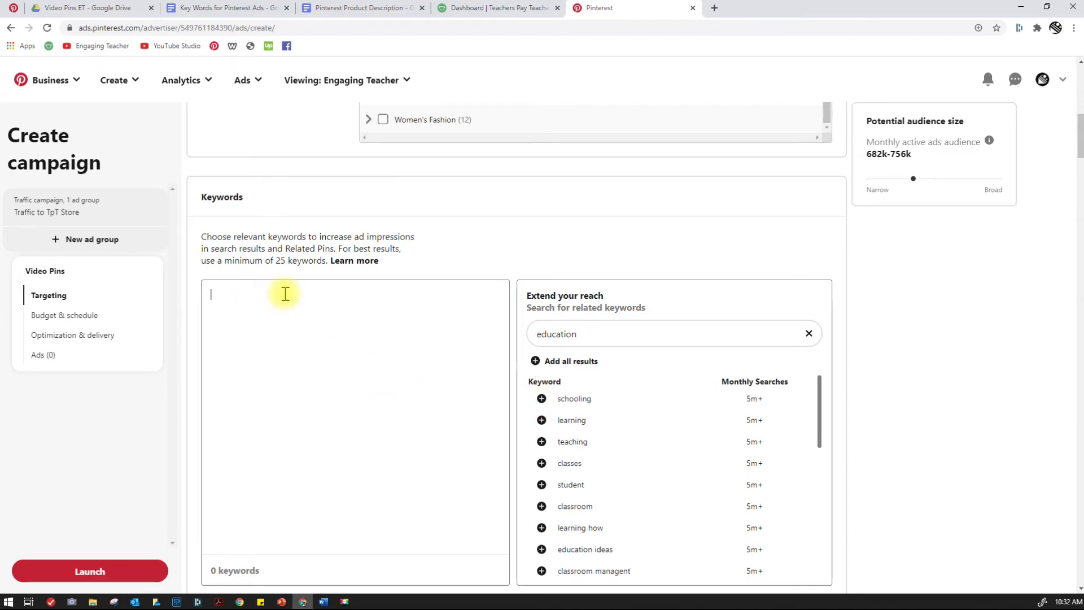
Step: Copy the full keyword list from the Key Words for Pinterest Ads document into the ad group's keywords in Pinterest
{"action": "left_click", "coordinate": [222, 13]}
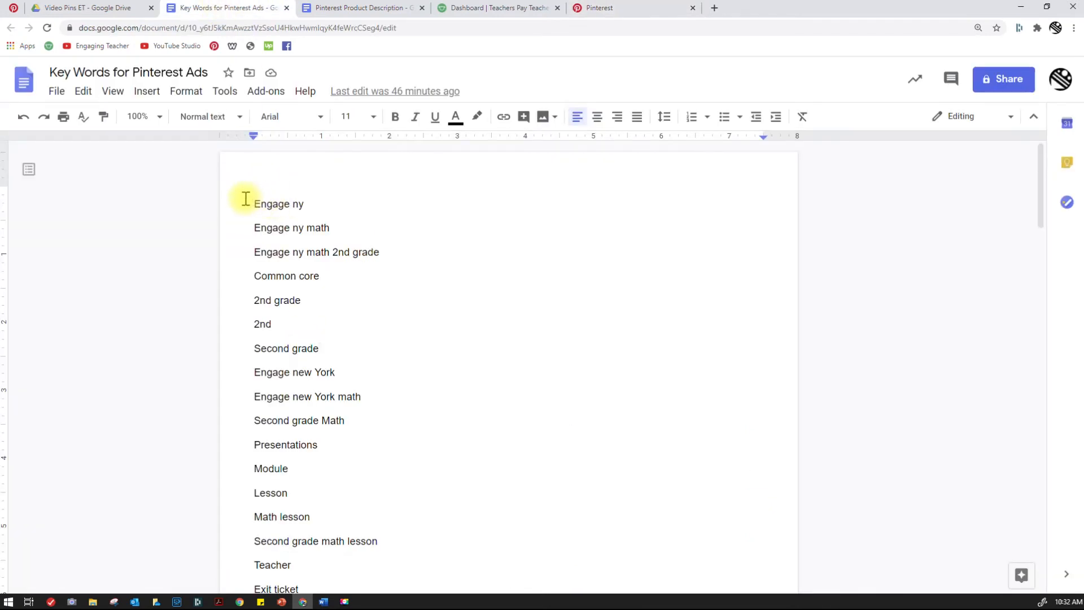
{"action": "left_click_drag", "start_coordinate": [249, 203], "coordinate": [395, 568]}
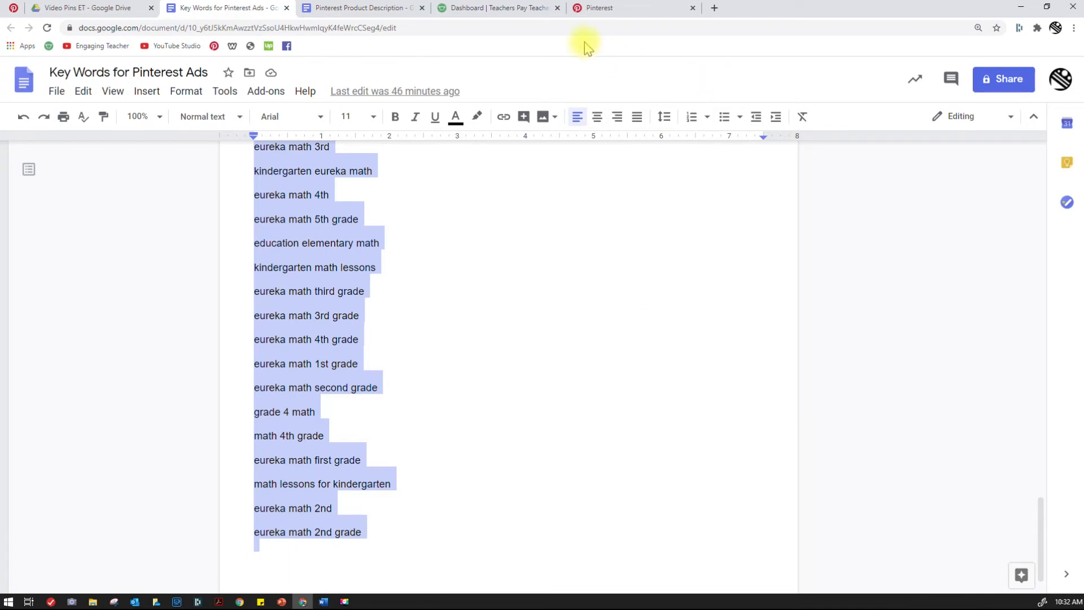
{"action": "left_click", "coordinate": [600, 9]}
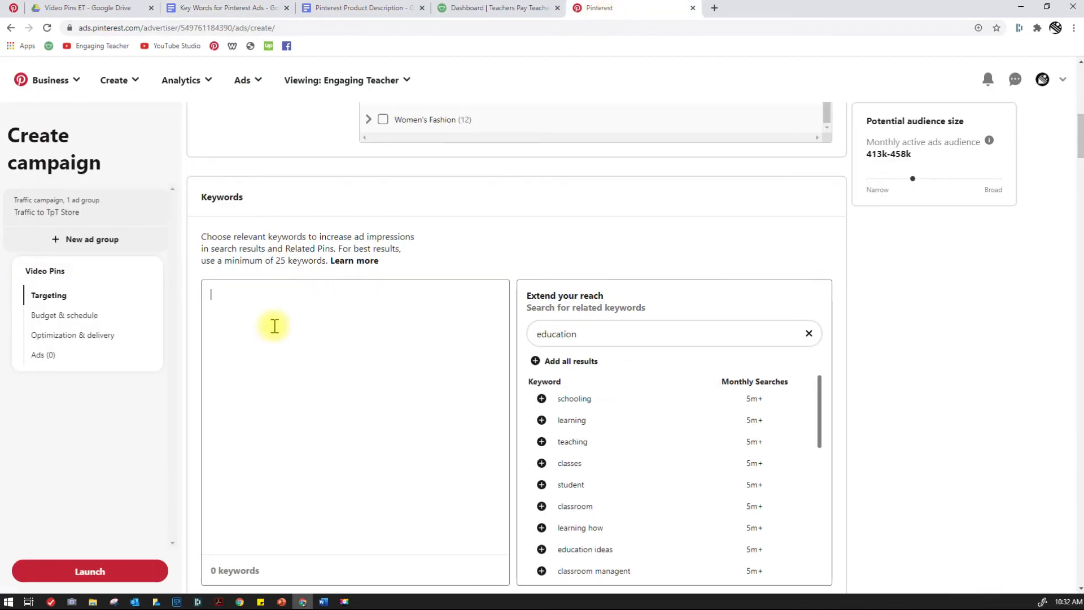
{"action": "key", "text": "ctrl+v"}
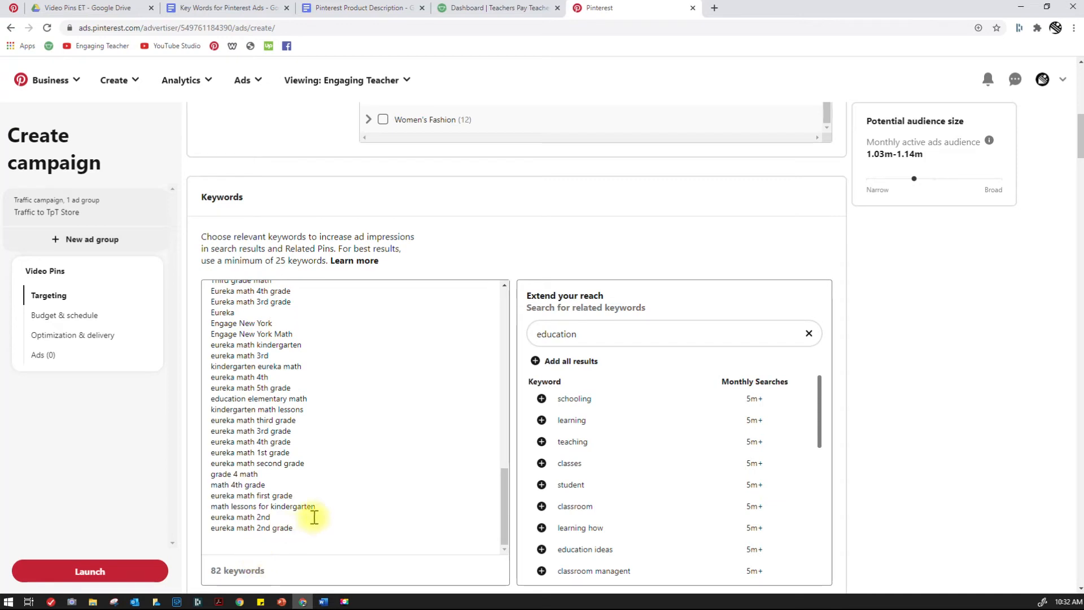
Step: Examine the potential audience size for the entered keywords and the demographic targeting options
{"action": "scroll", "coordinate": [313, 514], "scroll_direction": "down", "scroll_amount": 4}
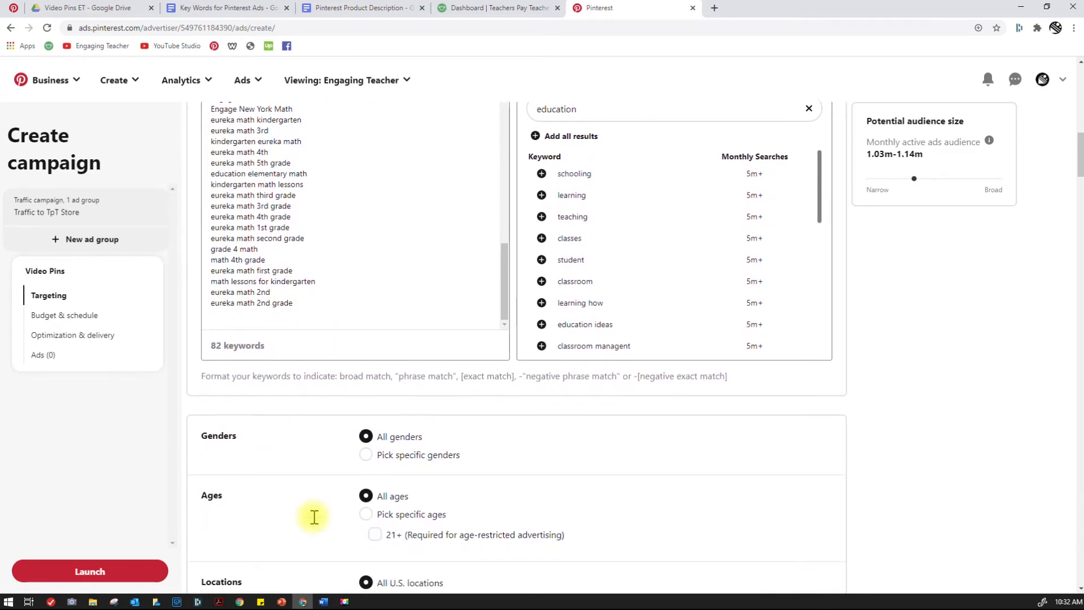
{"action": "scroll", "coordinate": [313, 516], "scroll_direction": "down", "scroll_amount": 2}
{"action": "scroll", "coordinate": [274, 271], "scroll_direction": "down", "scroll_amount": 1}
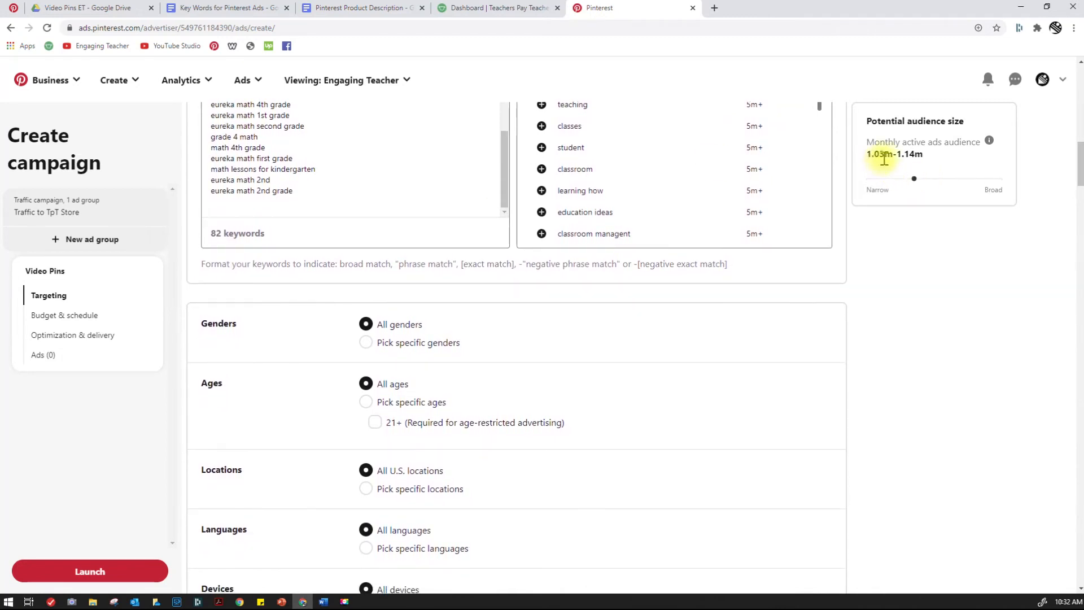
{"action": "left_click_drag", "start_coordinate": [866, 156], "coordinate": [902, 179]}
{"action": "left_click", "coordinate": [882, 204]}
{"action": "scroll", "coordinate": [776, 313], "scroll_direction": "down", "scroll_amount": 2}
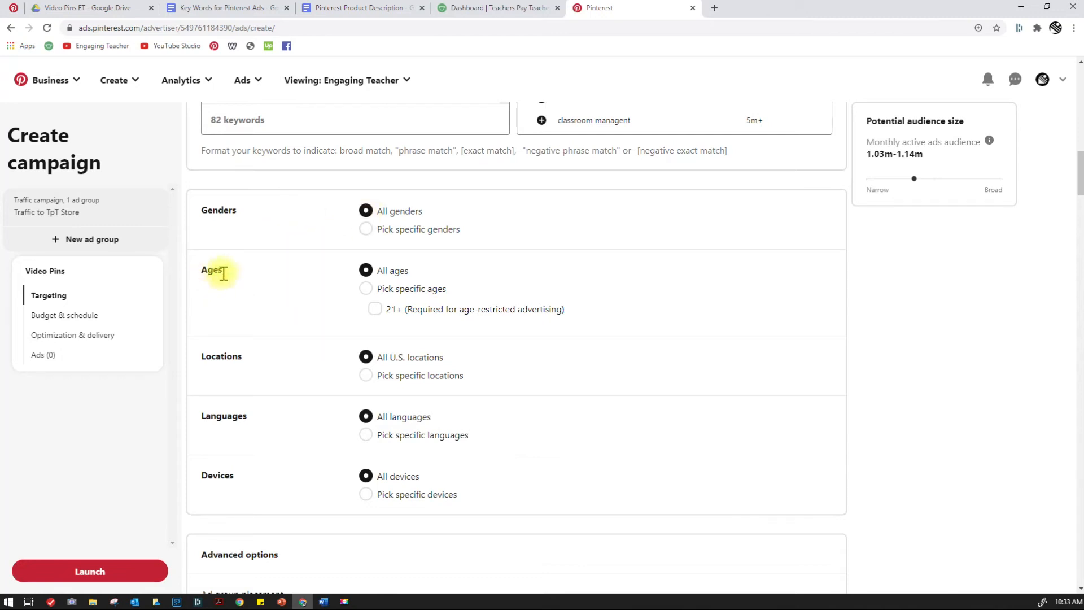
Step: Try picking specific ages with the 21+ restriction for the ad group, and restore targeting to all ages
{"action": "left_click", "coordinate": [366, 289]}
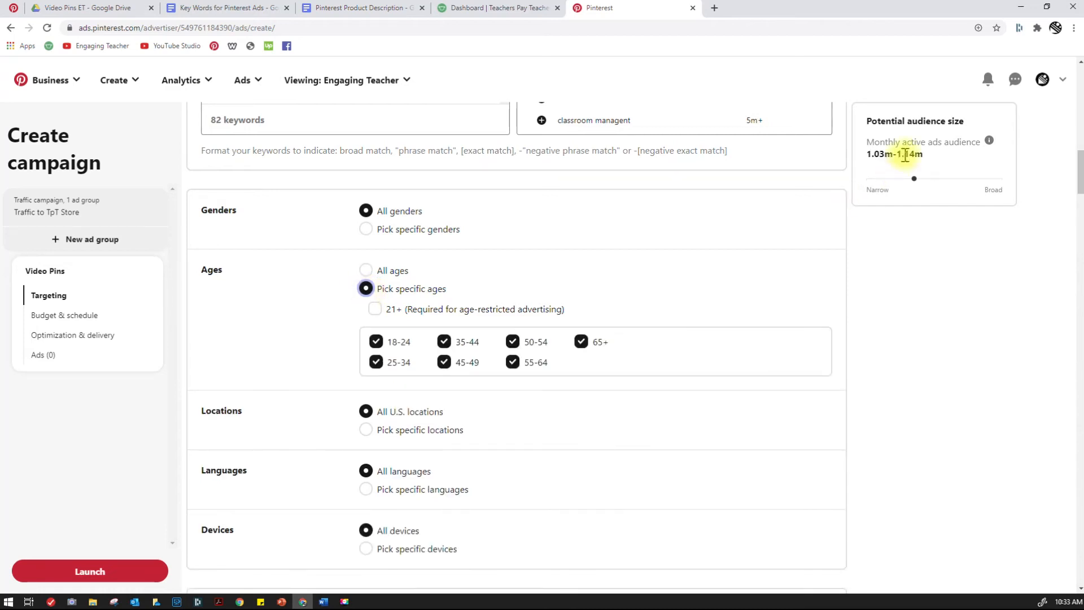
{"action": "left_click", "coordinate": [375, 310]}
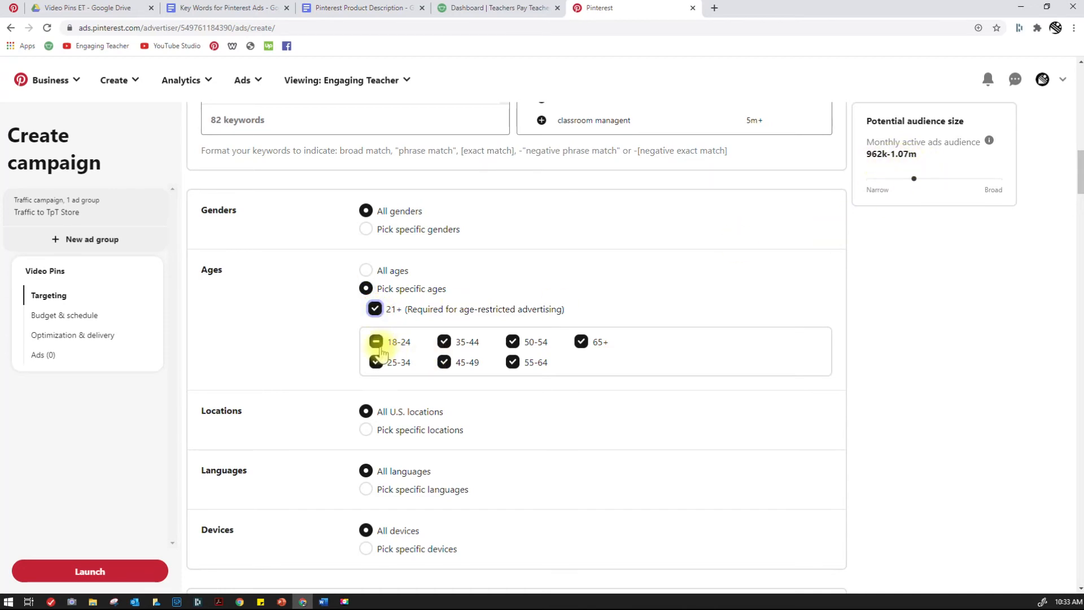
{"action": "left_click", "coordinate": [375, 310]}
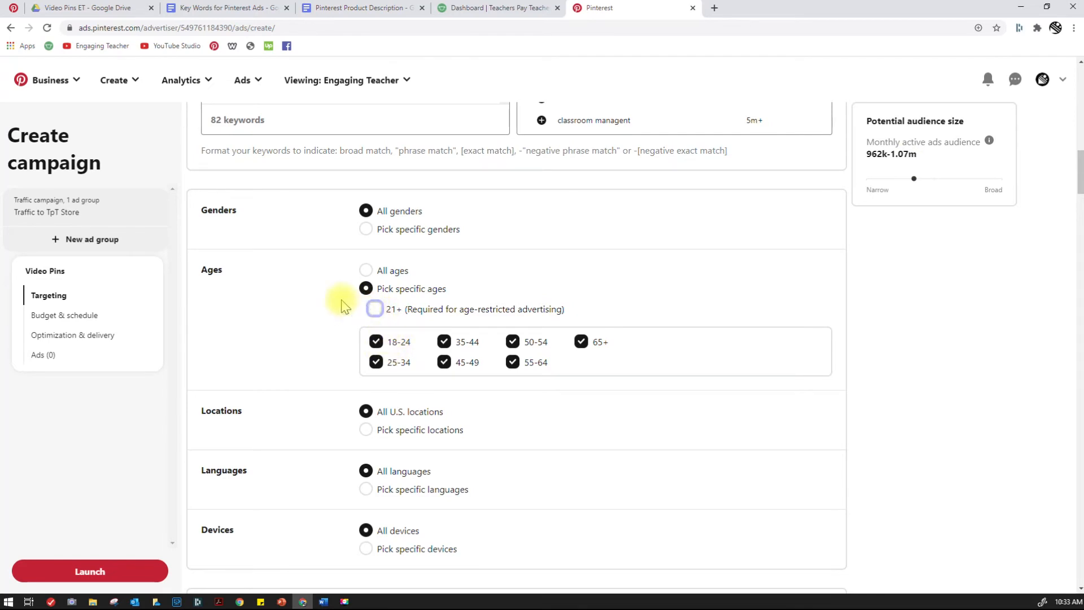
{"action": "left_click", "coordinate": [366, 270]}
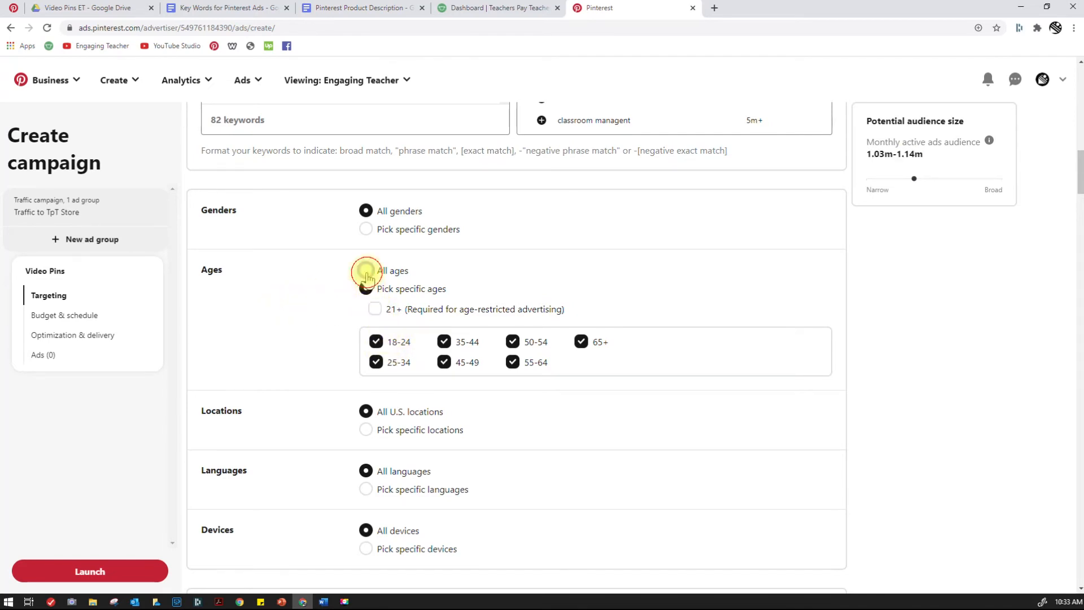
Step: Review the location, language, device and ad group placement options, including the optional tracking URLs
{"action": "scroll", "coordinate": [276, 341], "scroll_direction": "down", "scroll_amount": 2}
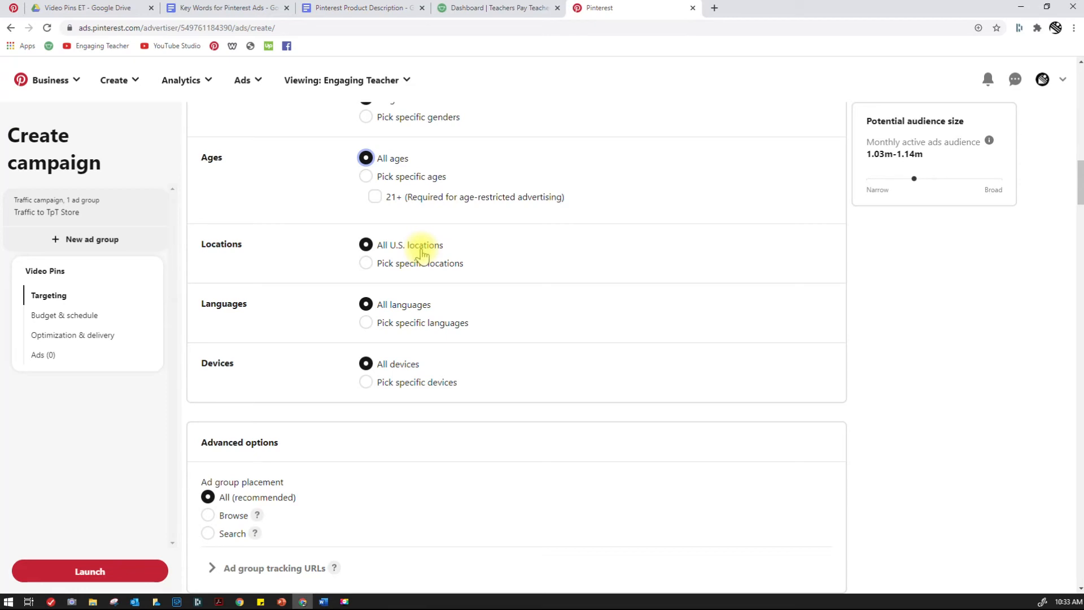
{"action": "scroll", "coordinate": [290, 338], "scroll_direction": "down", "scroll_amount": 2}
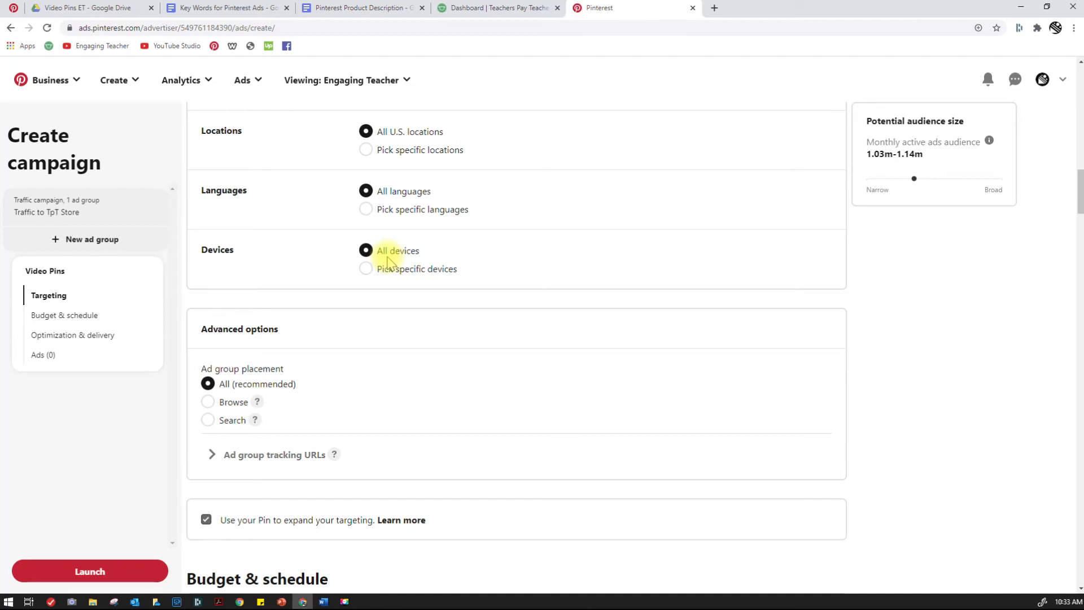
{"action": "scroll", "coordinate": [388, 254], "scroll_direction": "down", "scroll_amount": 2}
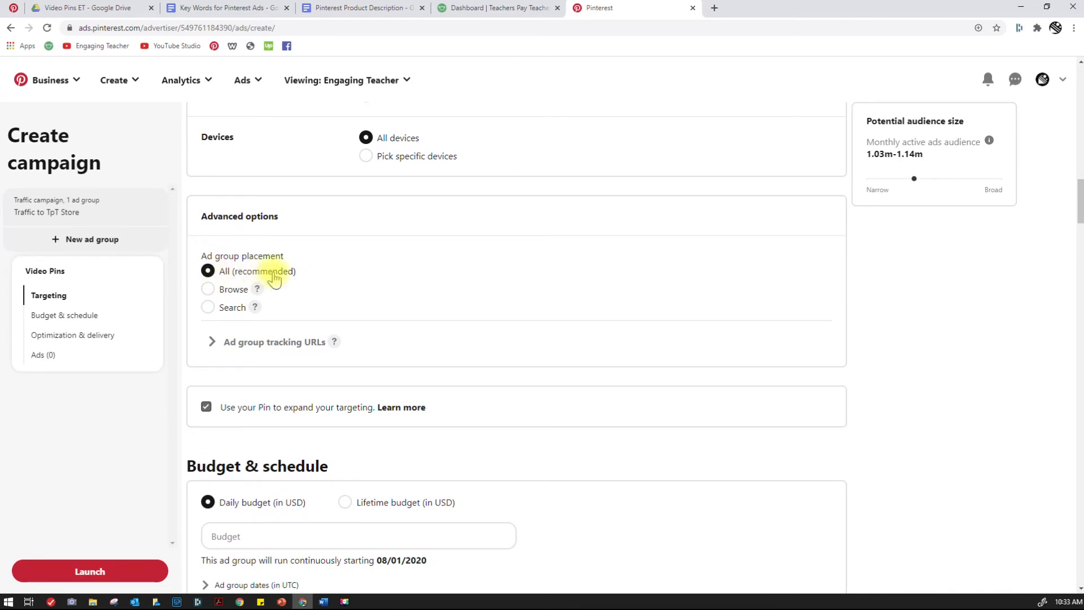
{"action": "left_click", "coordinate": [211, 343]}
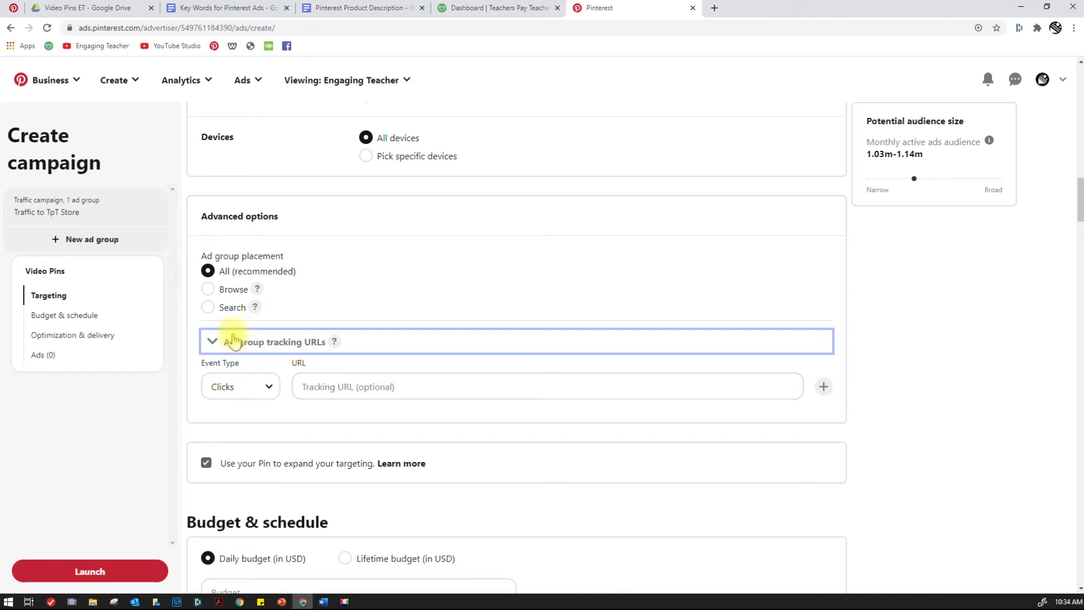
{"action": "left_click", "coordinate": [212, 344]}
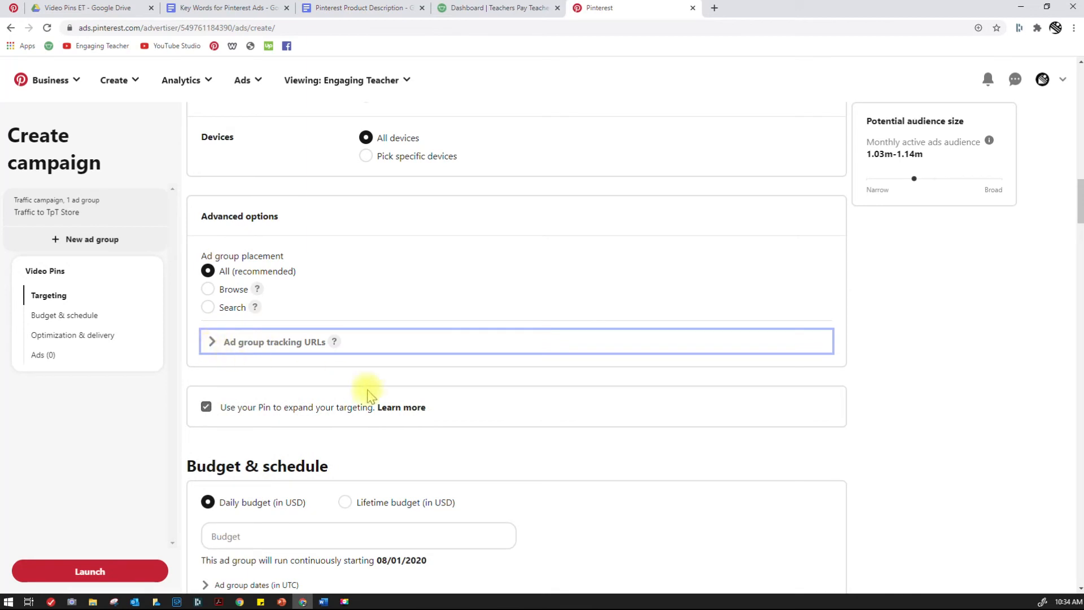
{"action": "scroll", "coordinate": [367, 394], "scroll_direction": "down", "scroll_amount": 2}
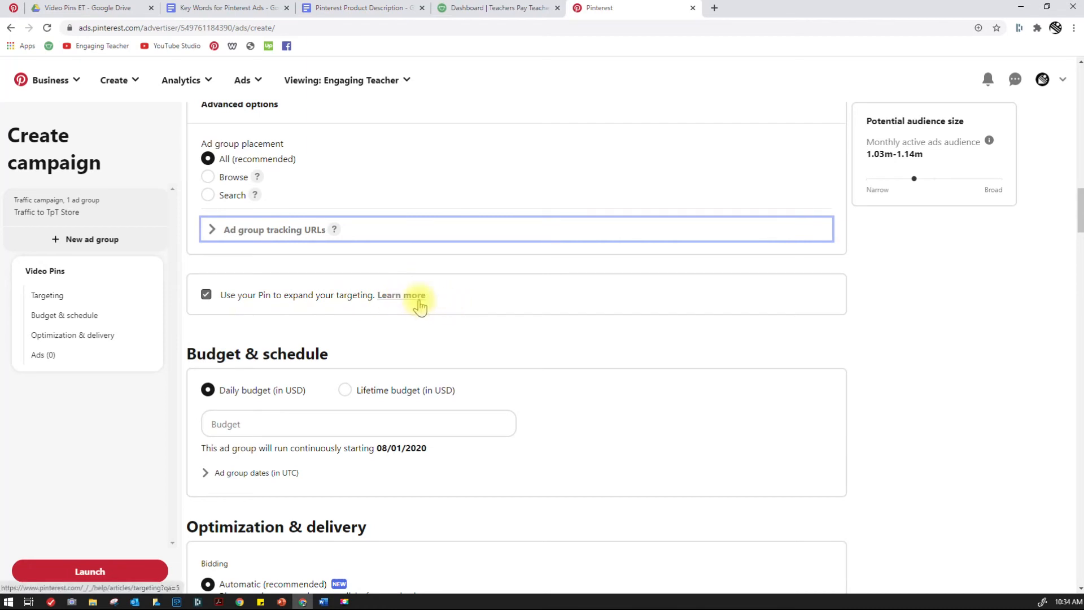
Step: Set the ad group's daily budget to 2.00 USD and check the bidding options
{"action": "scroll", "coordinate": [275, 327], "scroll_direction": "down", "scroll_amount": 4}
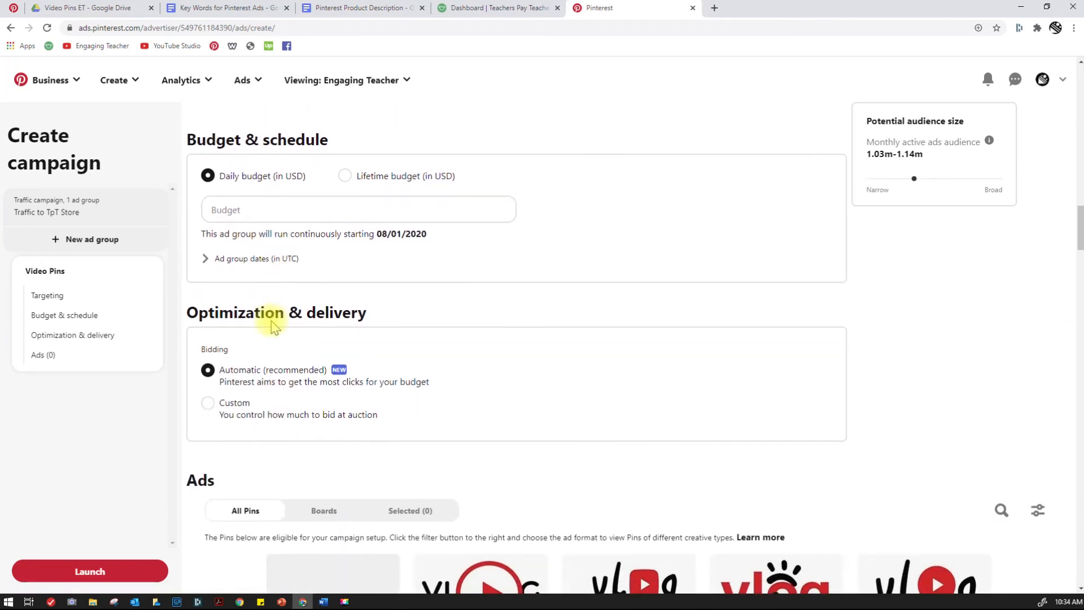
{"action": "left_click", "coordinate": [276, 196]}
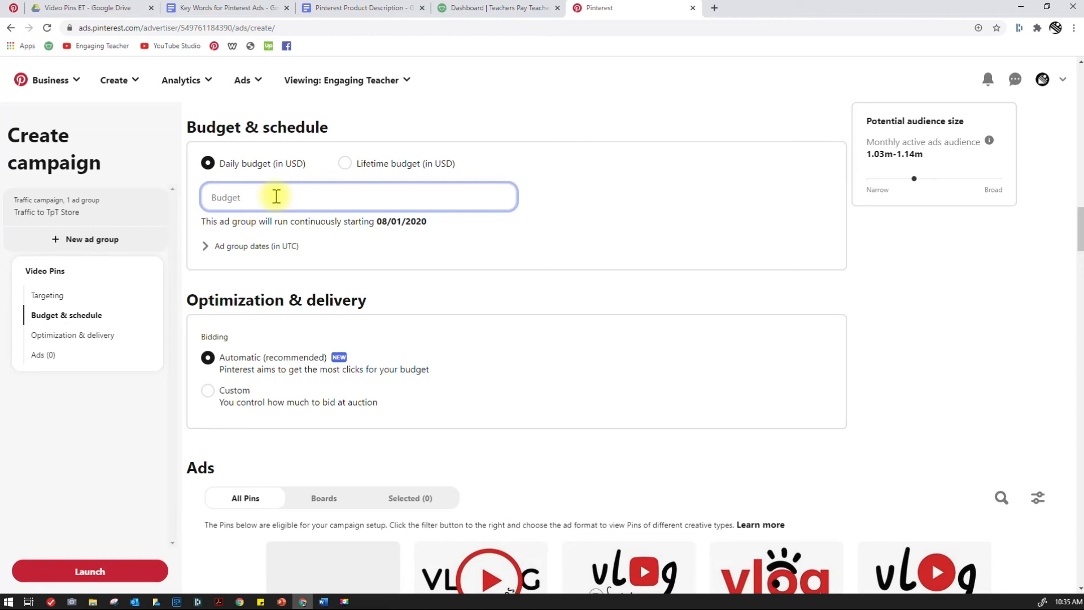
{"action": "type", "text": "2.00"}
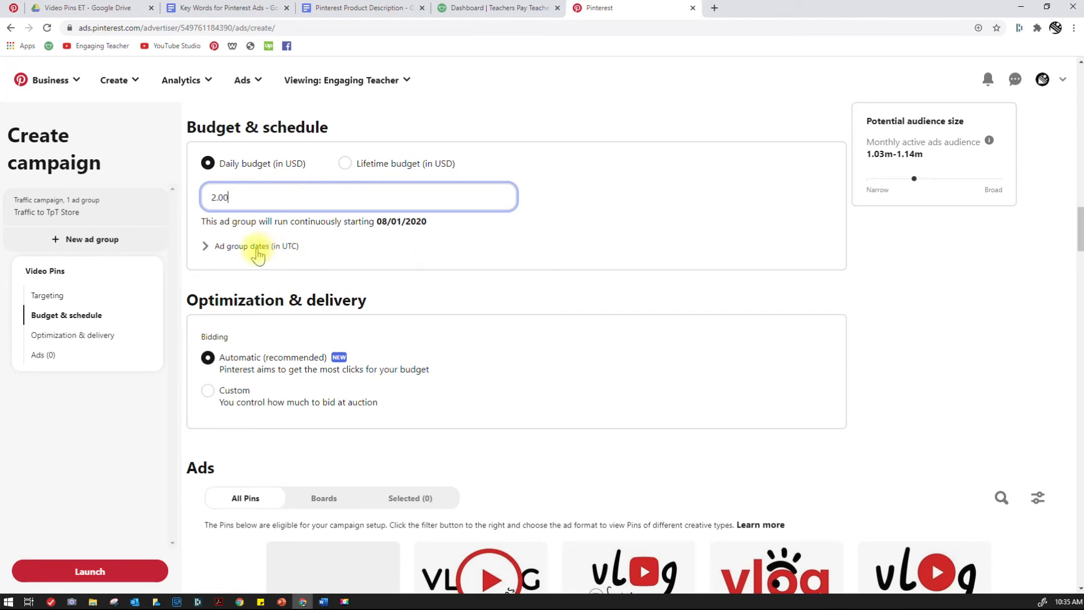
{"action": "scroll", "coordinate": [242, 338], "scroll_direction": "down", "scroll_amount": 1}
{"action": "scroll", "coordinate": [244, 338], "scroll_direction": "down", "scroll_amount": 1}
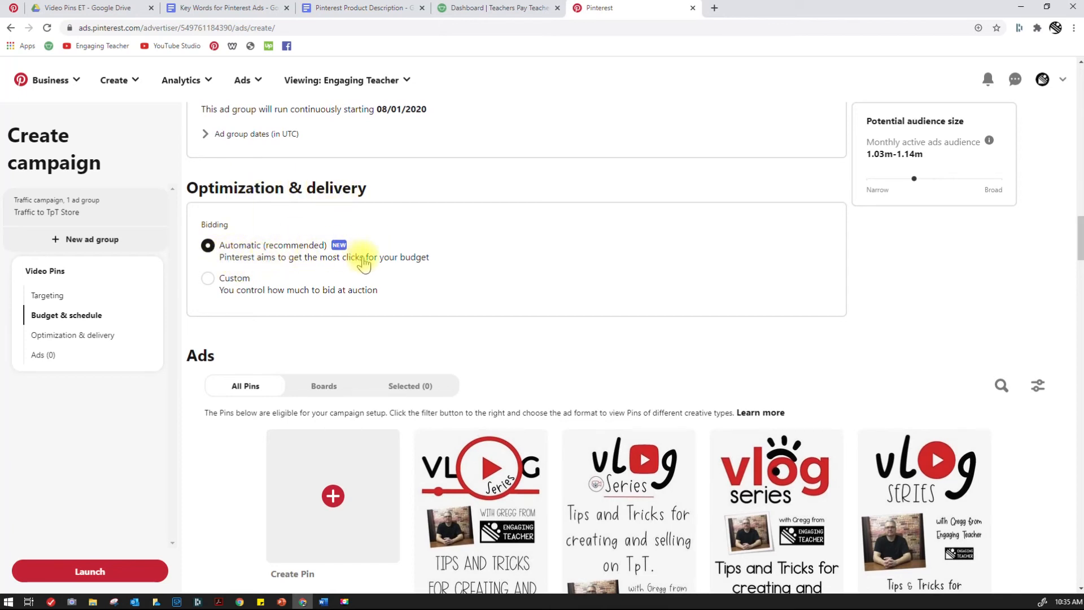
Step: Switch the ad group to custom bidding with a maximum CPC bid of 0.10 USD, and check the pacing options
{"action": "left_click", "coordinate": [207, 292]}
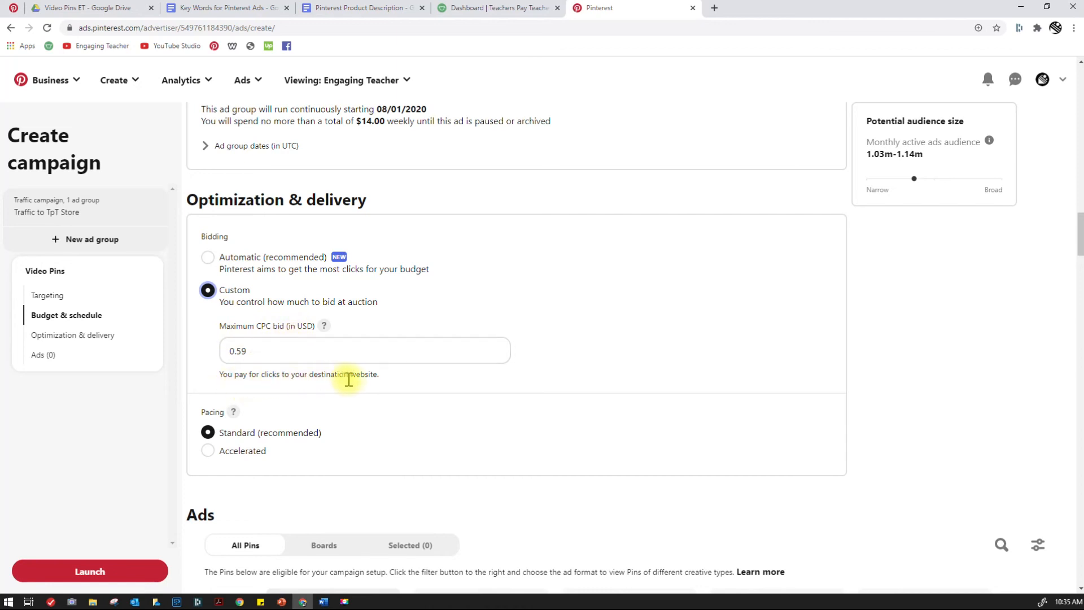
{"action": "left_click", "coordinate": [281, 349]}
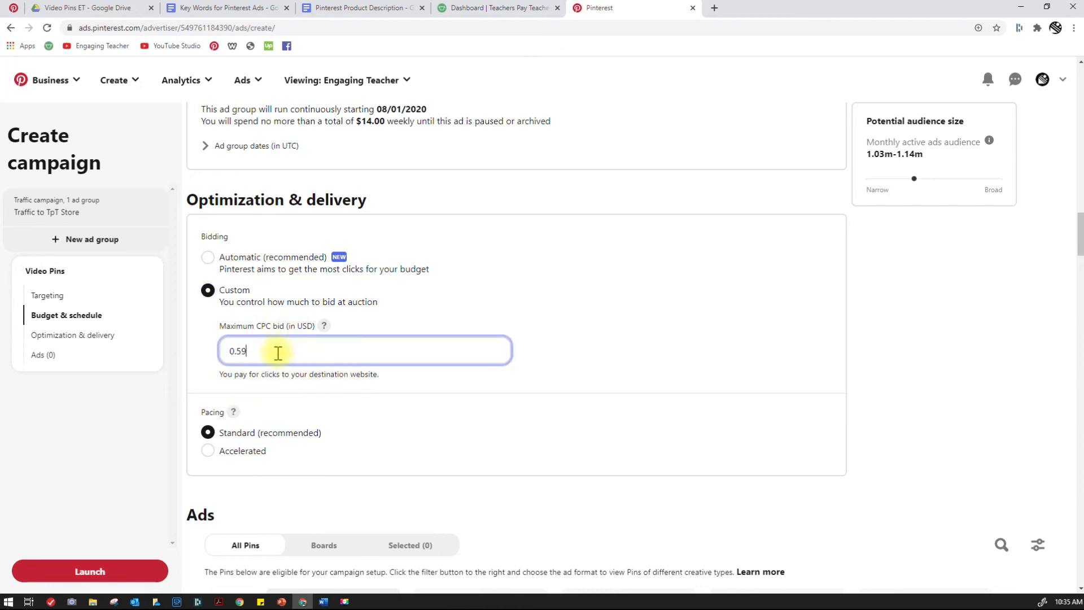
{"action": "left_click", "coordinate": [325, 329]}
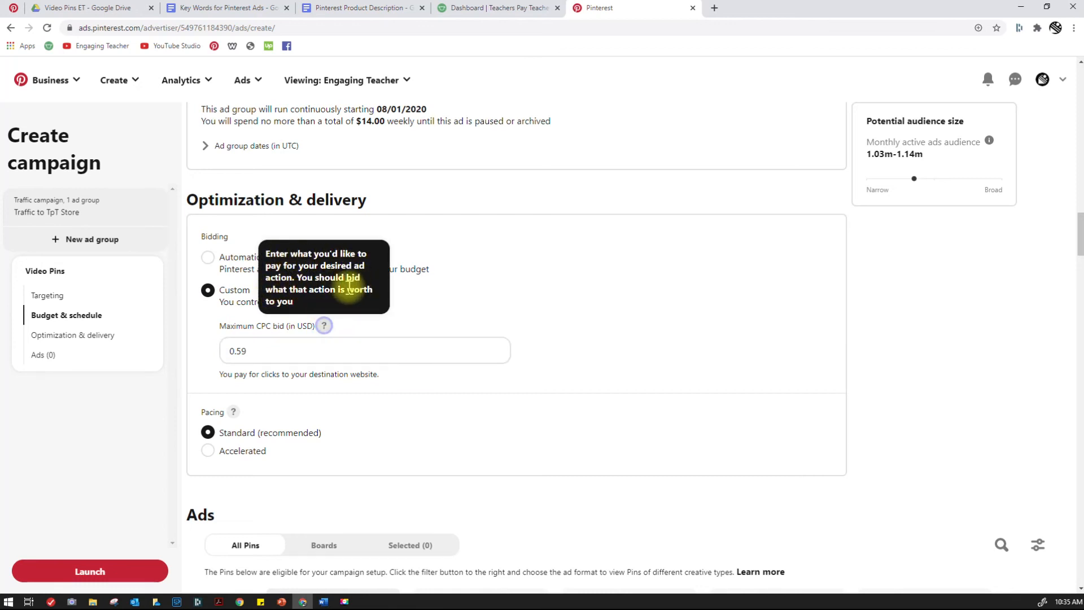
{"action": "left_click", "coordinate": [268, 355]}
{"action": "left_click", "coordinate": [267, 354]}
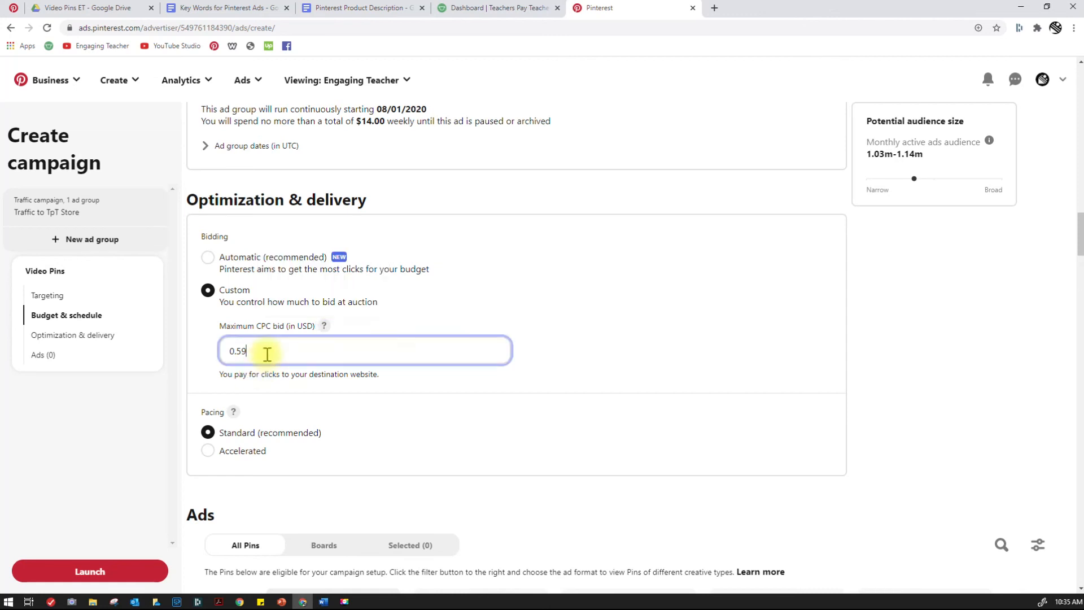
{"action": "key", "text": "BackSpace"}
{"action": "key", "text": "BackSpace"}
{"action": "type", "text": "10"}
{"action": "key", "text": "Tab"}
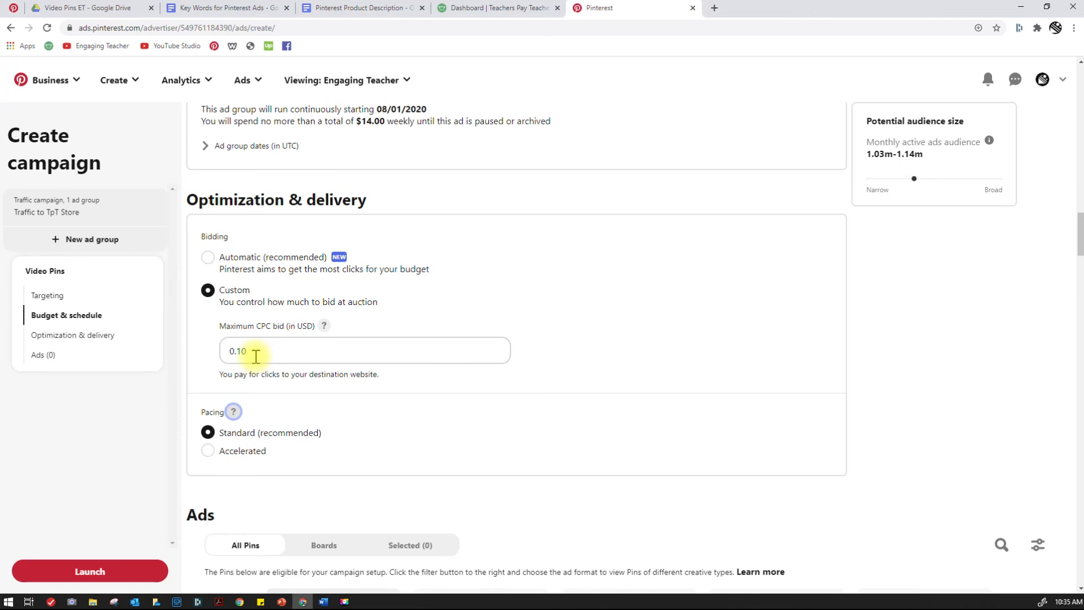
{"action": "scroll", "coordinate": [255, 356], "scroll_direction": "down", "scroll_amount": 2}
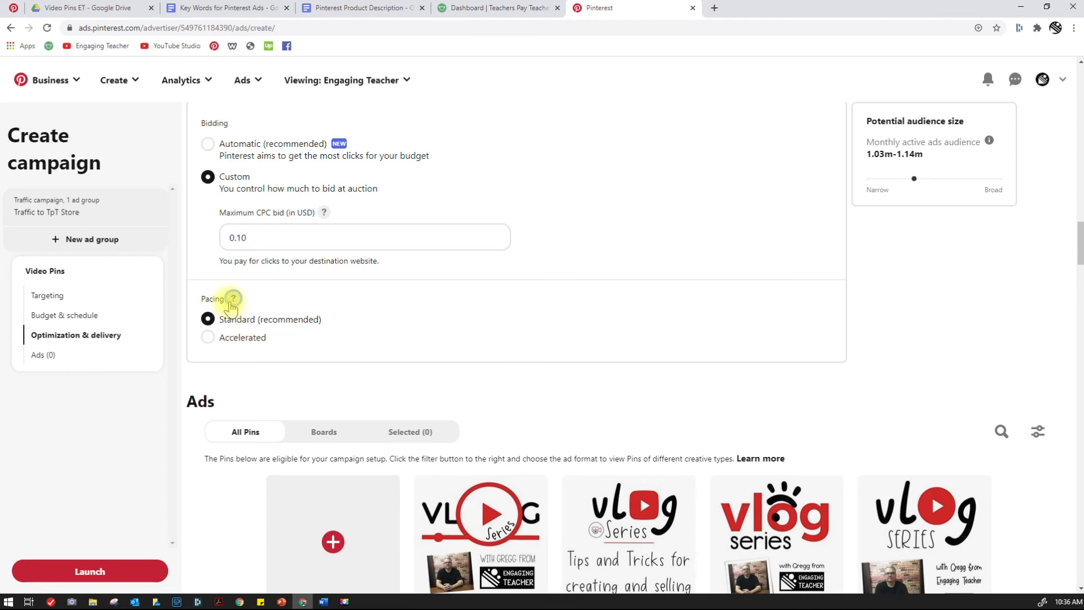
{"action": "mouse_move", "coordinate": [234, 299]}
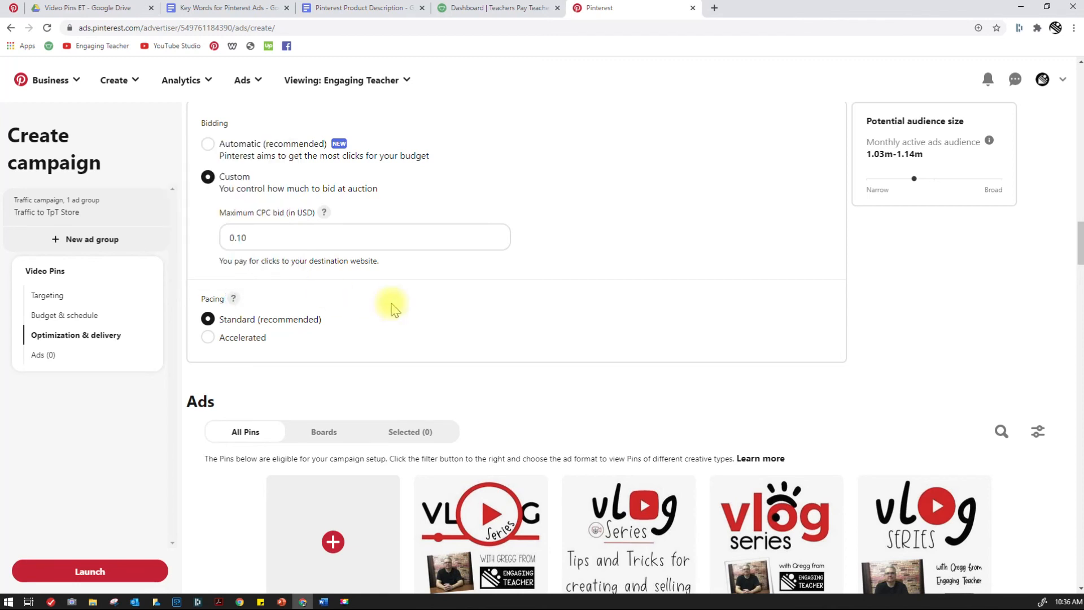
Step: Select the Eureka Math / Engage NY Math video Pin showing a laptop with classroom chairs as the ad
{"action": "scroll", "coordinate": [394, 309], "scroll_direction": "down", "scroll_amount": 4}
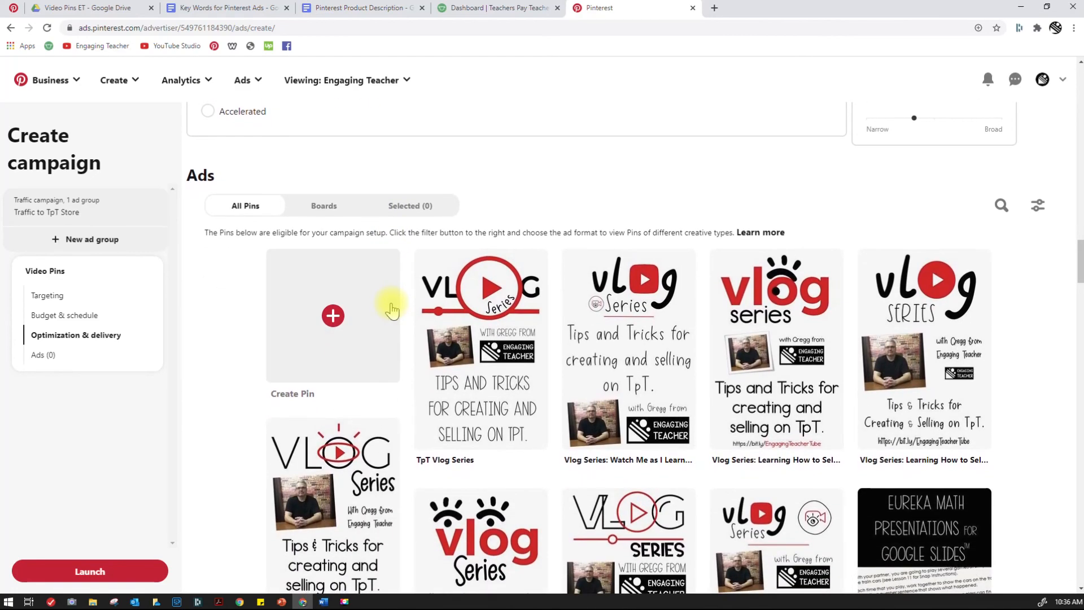
{"action": "scroll", "coordinate": [390, 308], "scroll_direction": "down", "scroll_amount": 10}
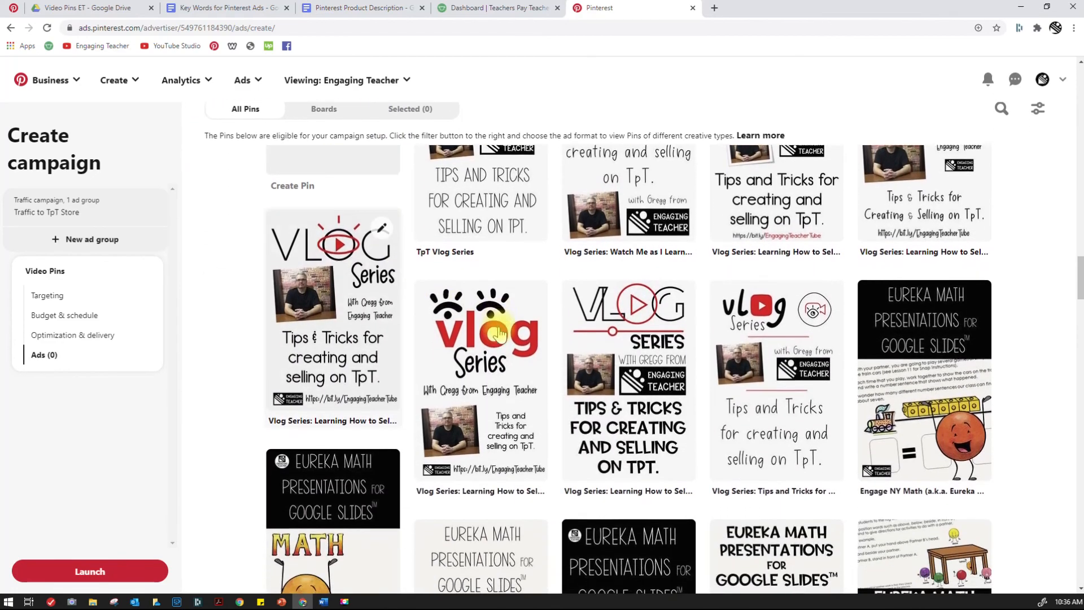
{"action": "scroll", "coordinate": [500, 335], "scroll_direction": "down", "scroll_amount": 1}
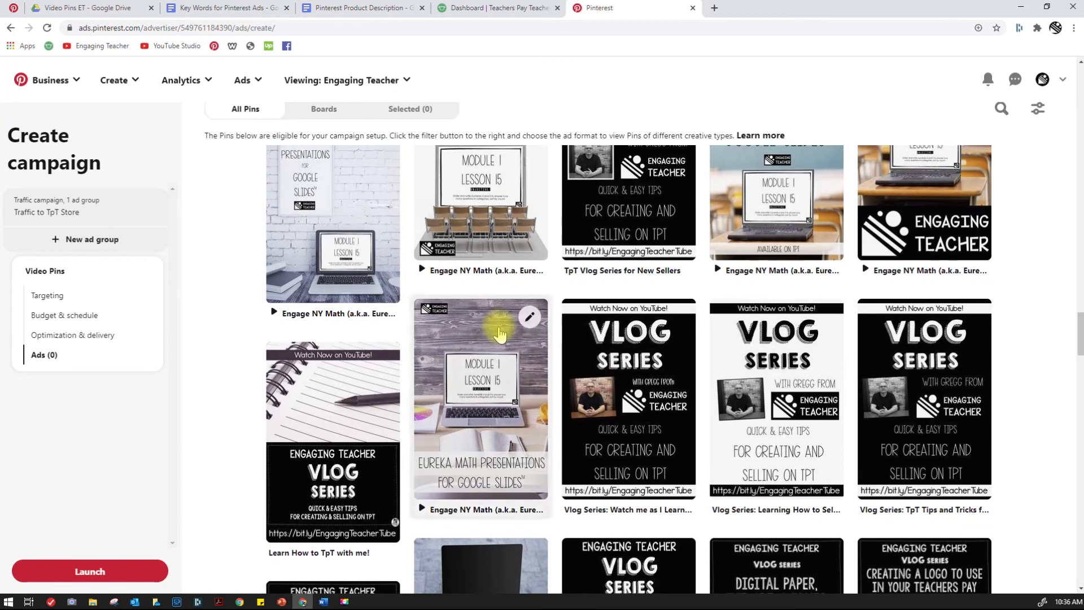
{"action": "scroll", "coordinate": [499, 334], "scroll_direction": "up", "scroll_amount": 2}
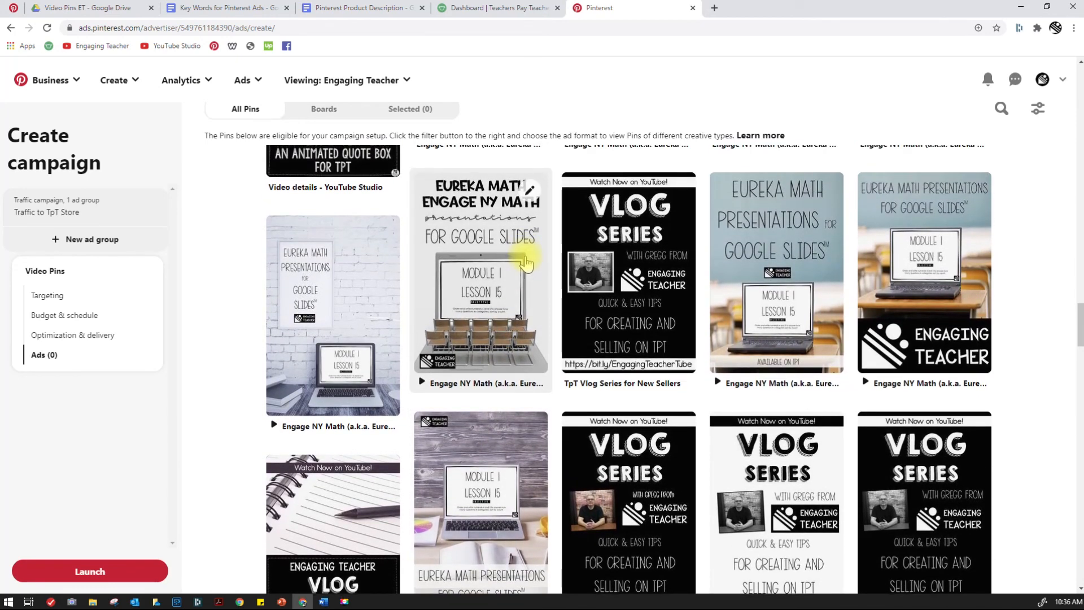
{"action": "left_click", "coordinate": [486, 223]}
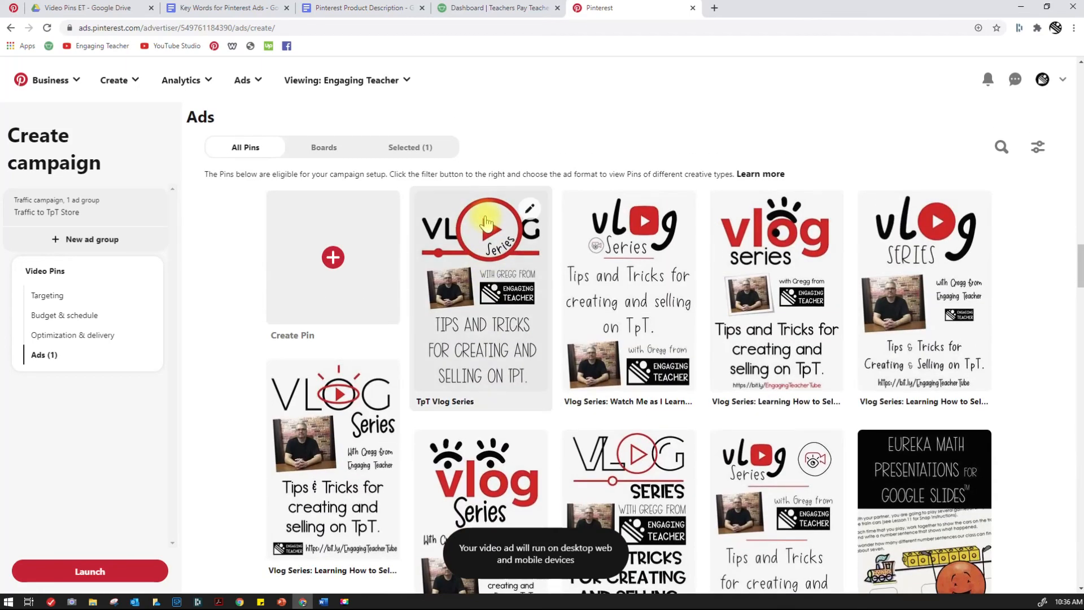
Step: Review the selected Pin's ad name and destination URL in the list of selected ads
{"action": "scroll", "coordinate": [655, 280], "scroll_direction": "down", "scroll_amount": 6}
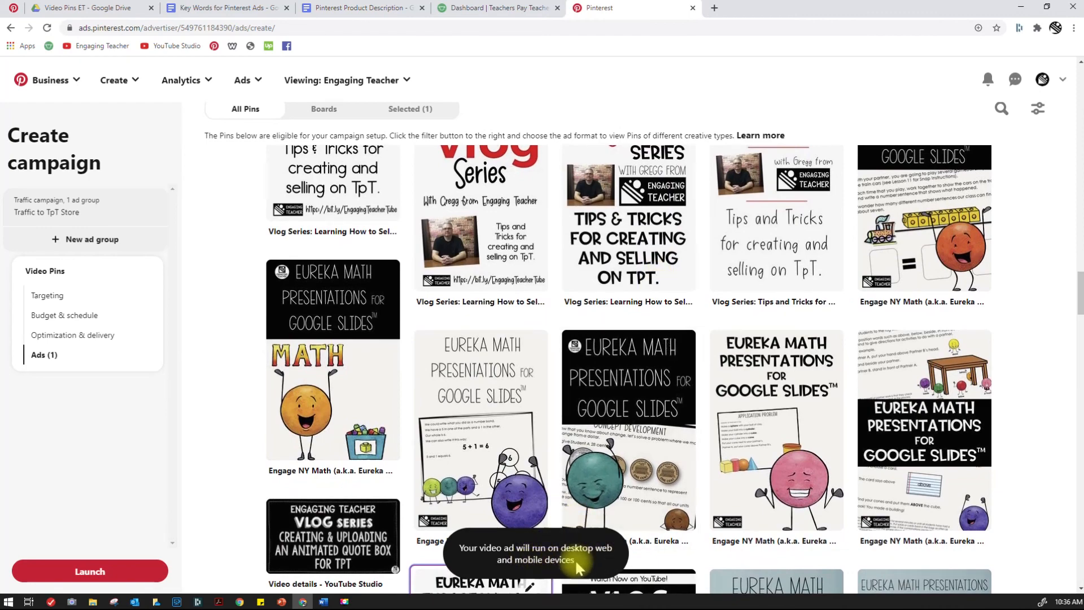
{"action": "scroll", "coordinate": [570, 339], "scroll_direction": "up", "scroll_amount": 7}
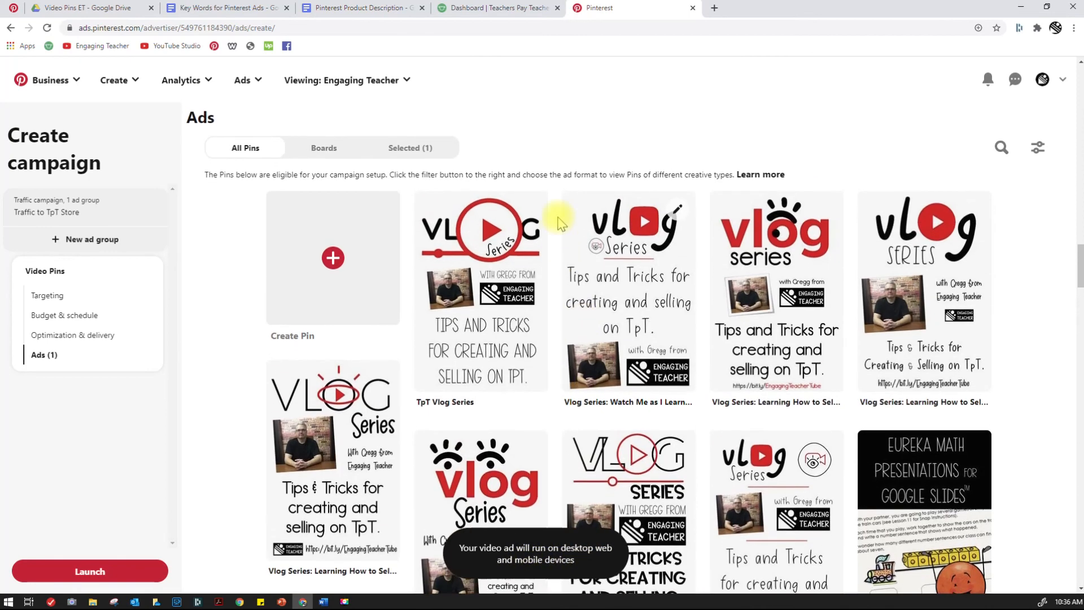
{"action": "scroll", "coordinate": [558, 221], "scroll_direction": "up", "scroll_amount": 4}
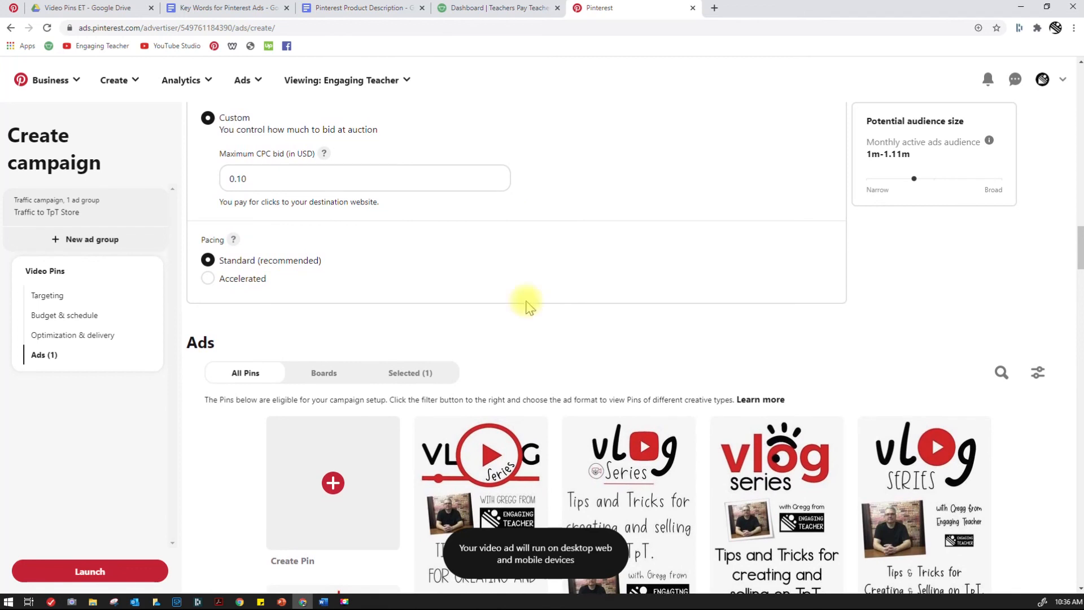
{"action": "left_click", "coordinate": [410, 373]}
{"action": "scroll", "coordinate": [547, 376], "scroll_direction": "down", "scroll_amount": 1}
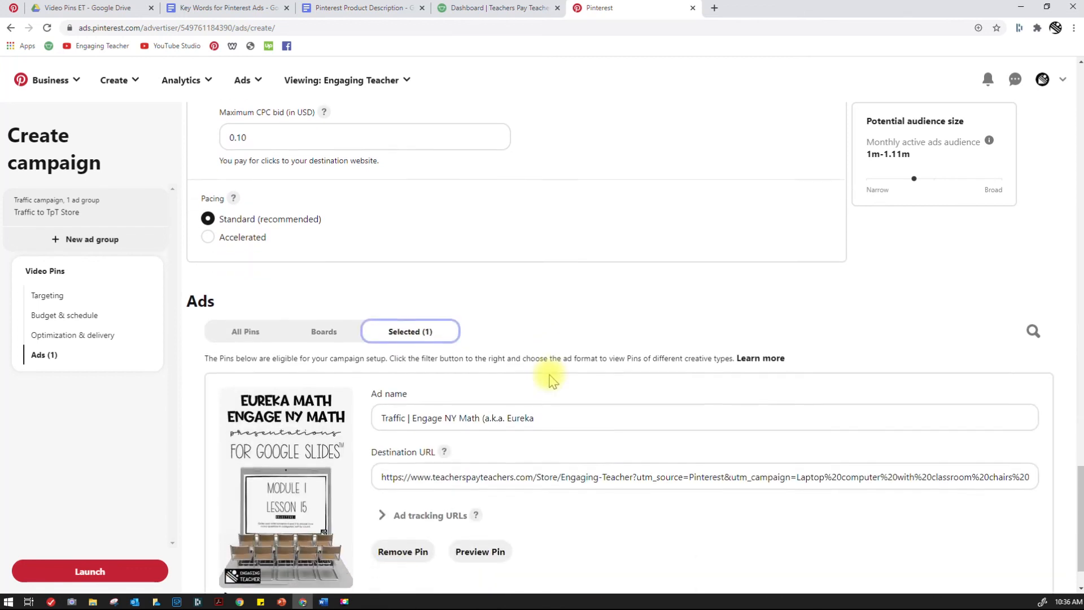
{"action": "scroll", "coordinate": [551, 378], "scroll_direction": "down", "scroll_amount": 1}
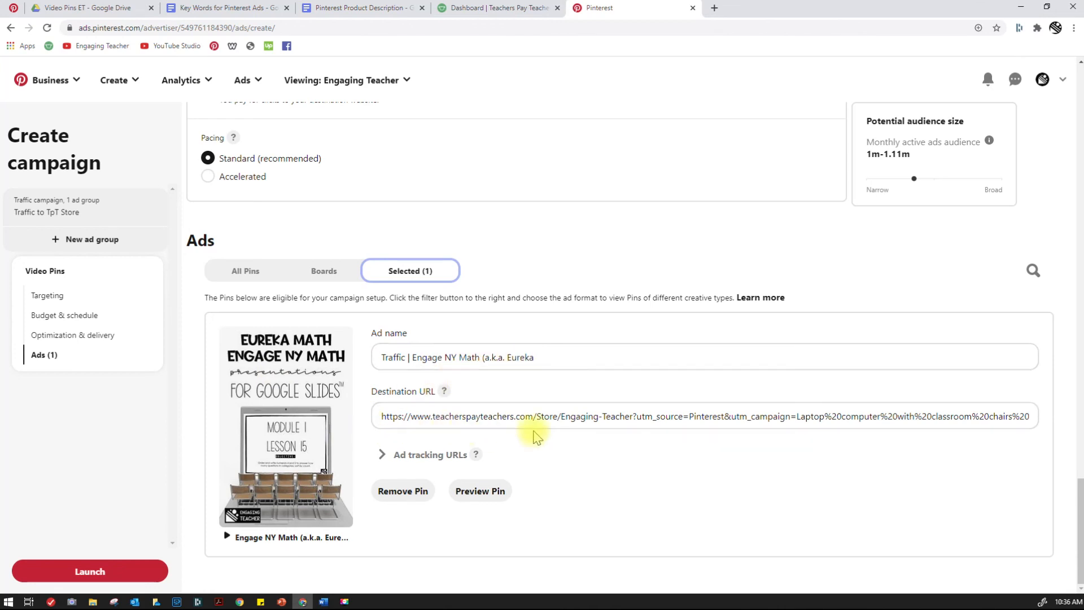
Step: Verify the ad's destination URL by opening it in a separate browser tab, close that tab and launch the campaign
{"action": "left_click_drag", "start_coordinate": [381, 418], "coordinate": [1067, 423]}
{"action": "key", "text": "ctrl+c"}
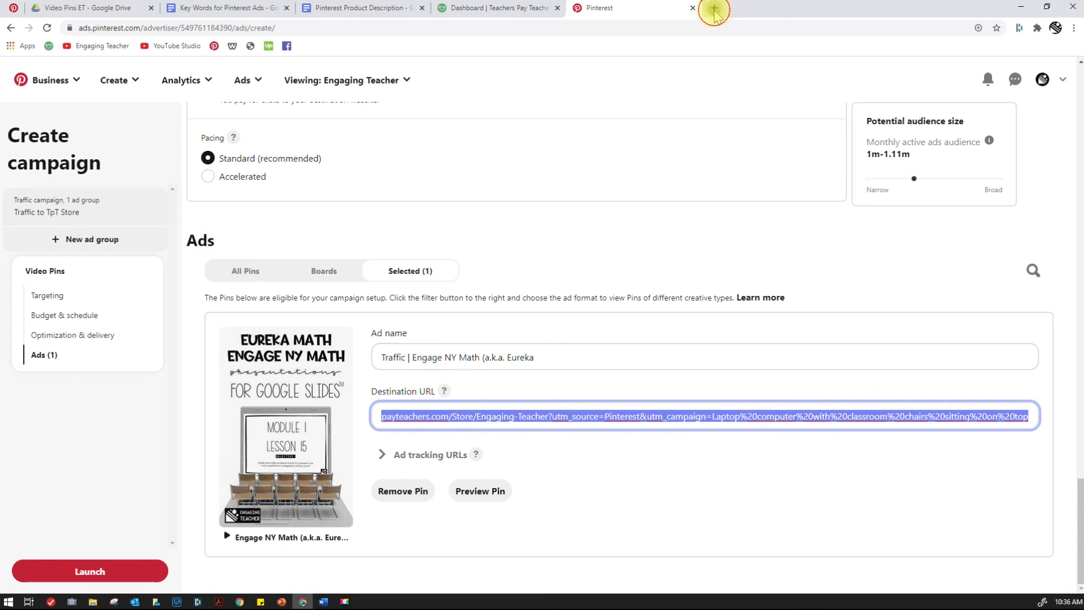
{"action": "left_click", "coordinate": [714, 7]}
{"action": "key", "text": "ctrl+v"}
{"action": "key", "text": "Return"}
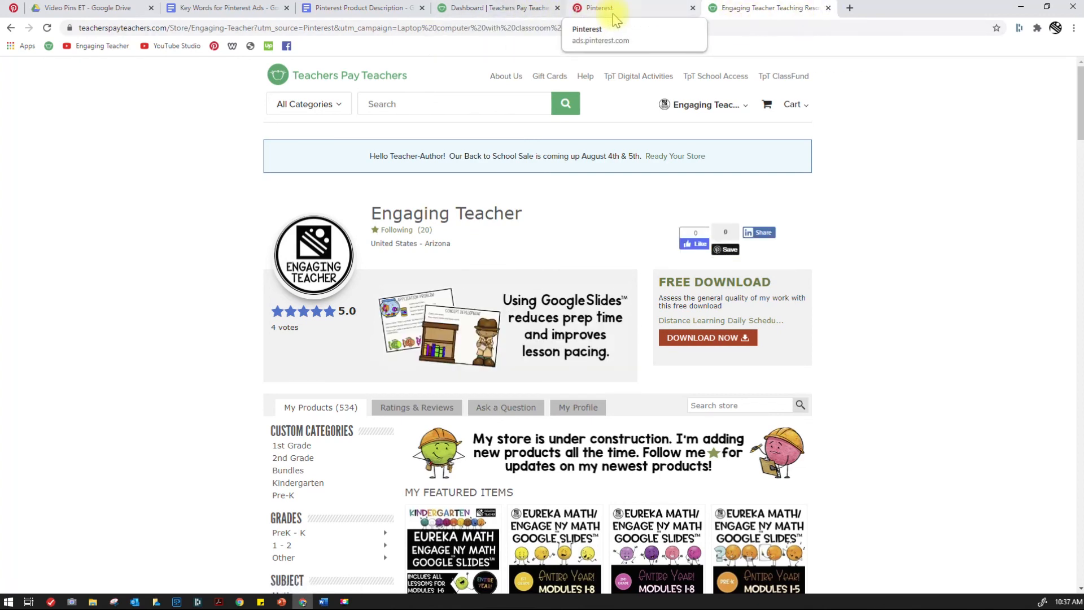
{"action": "left_click", "coordinate": [827, 8]}
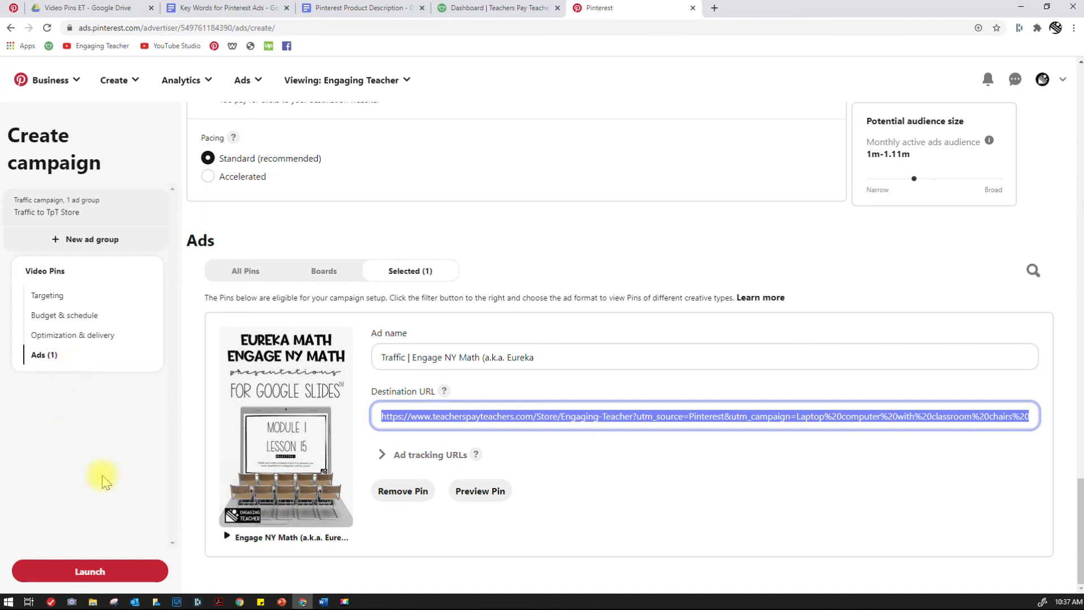
{"action": "left_click", "coordinate": [100, 572]}
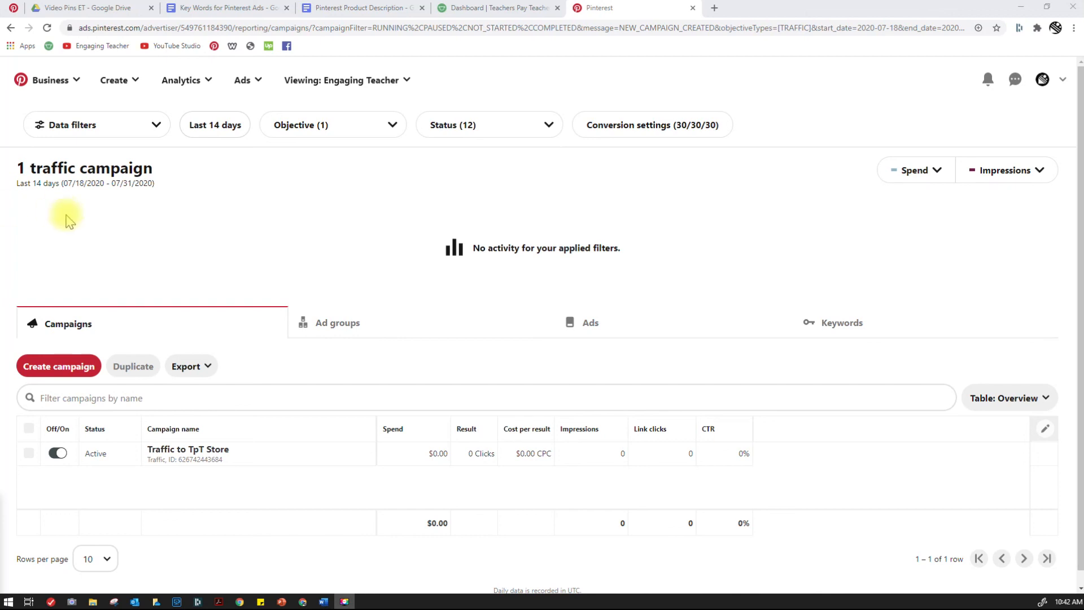
{"action": "scroll", "coordinate": [260, 252], "scroll_direction": "down", "scroll_amount": 1}
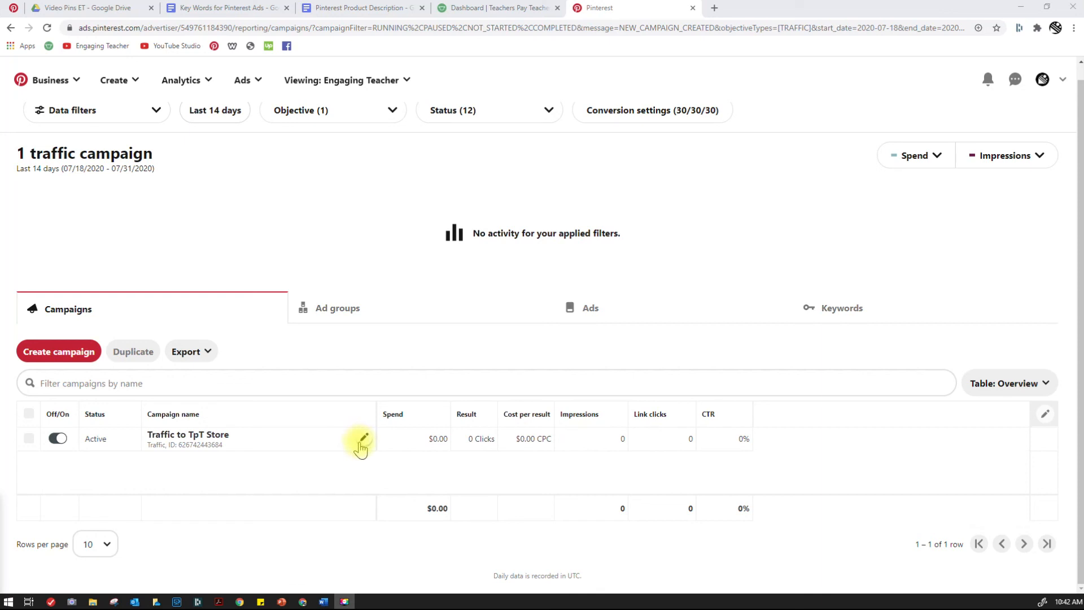
{"action": "left_click", "coordinate": [362, 441]}
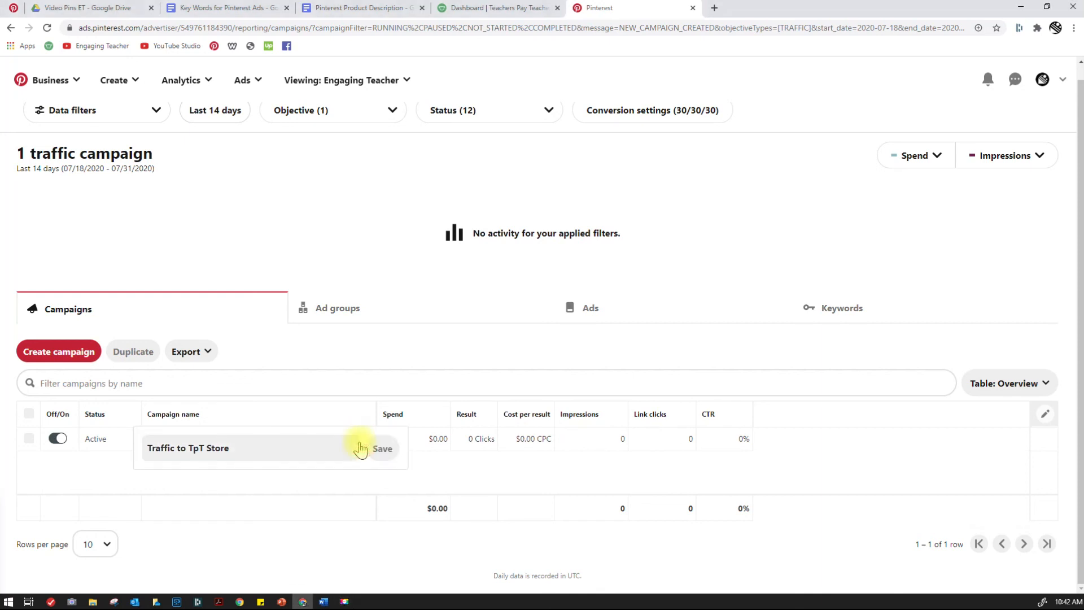
{"action": "left_click", "coordinate": [470, 470]}
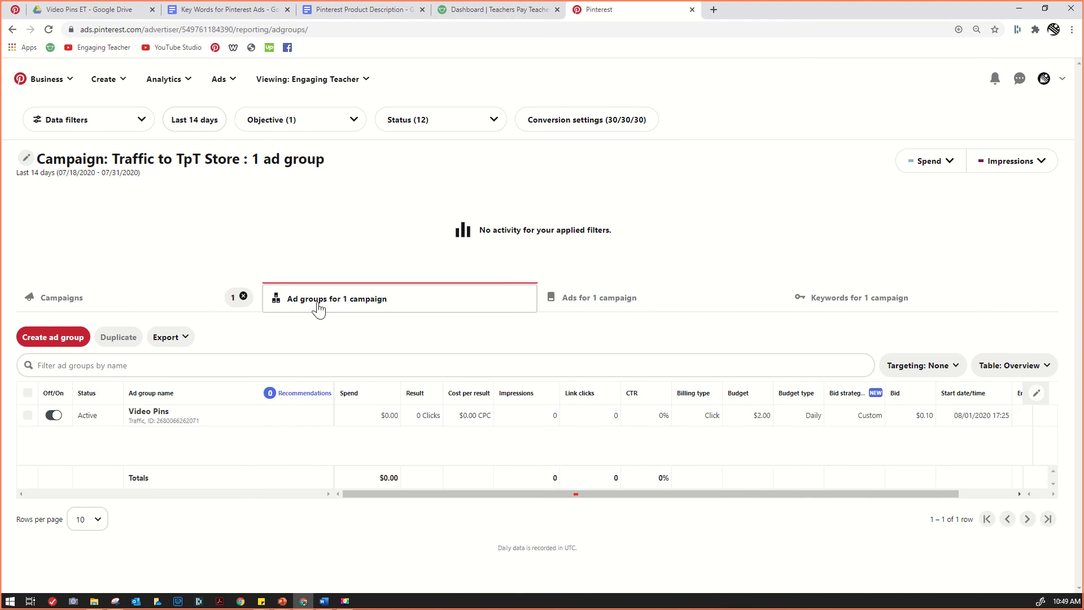
Step: Look through the campaign list, then the ad groups and ads of the Traffic to TpT Store campaign
{"action": "left_click", "coordinate": [91, 302]}
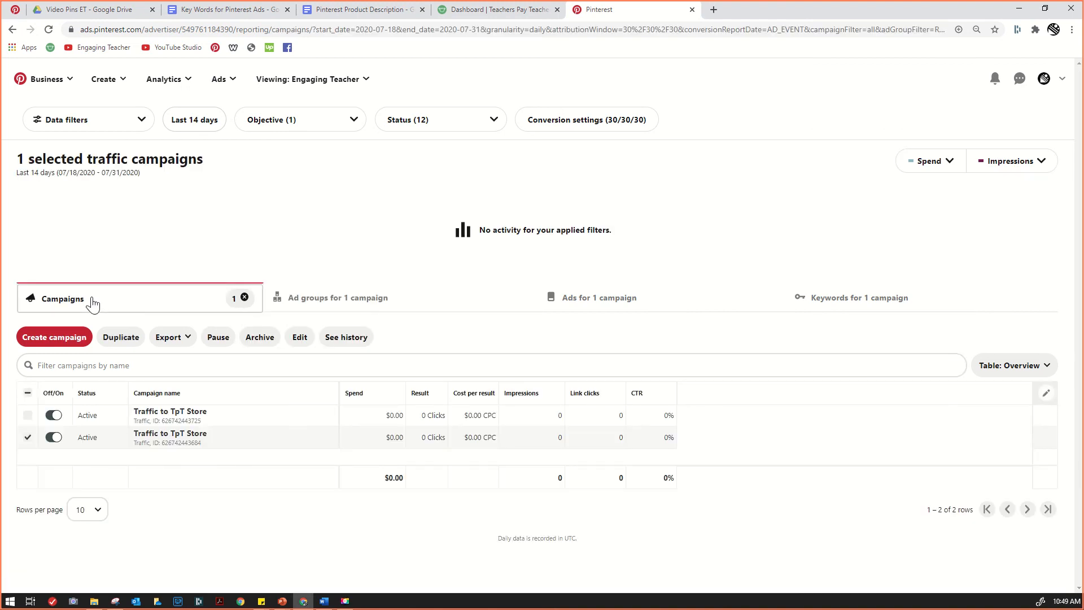
{"action": "left_click", "coordinate": [380, 305]}
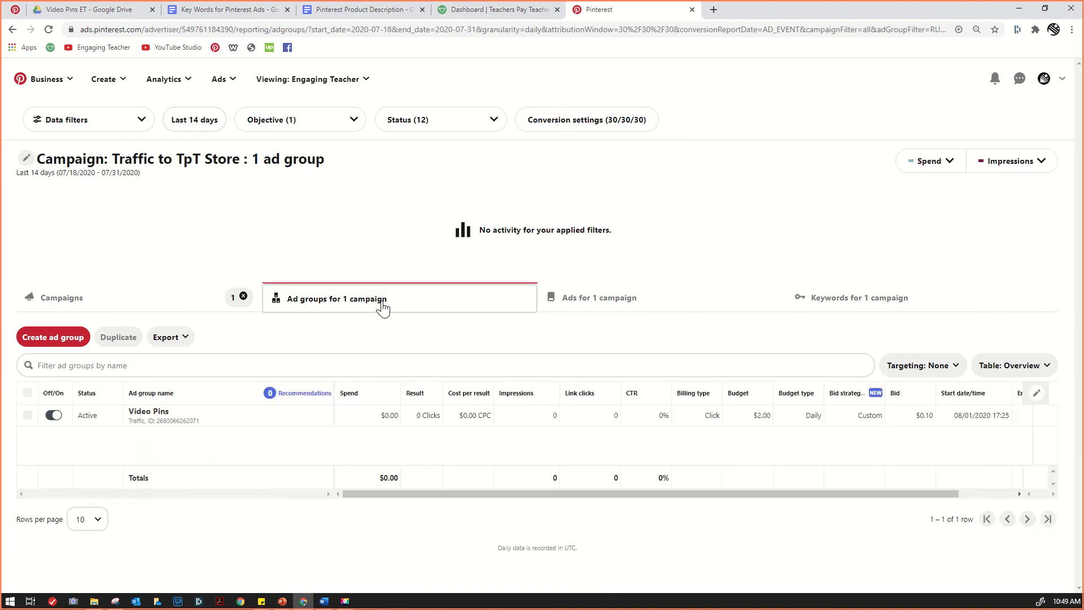
{"action": "left_click", "coordinate": [594, 306]}
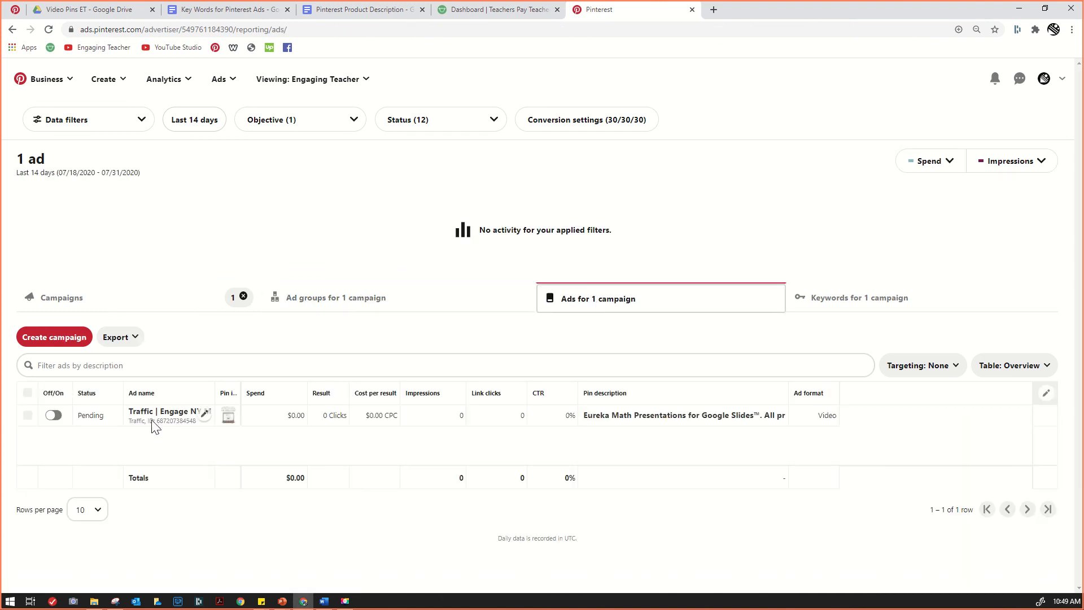
Step: Rename the ad to begin with "Traffic | Video Pins |" and end with "with classroom chairs", and save the name
{"action": "mouse_move", "coordinate": [232, 423]}
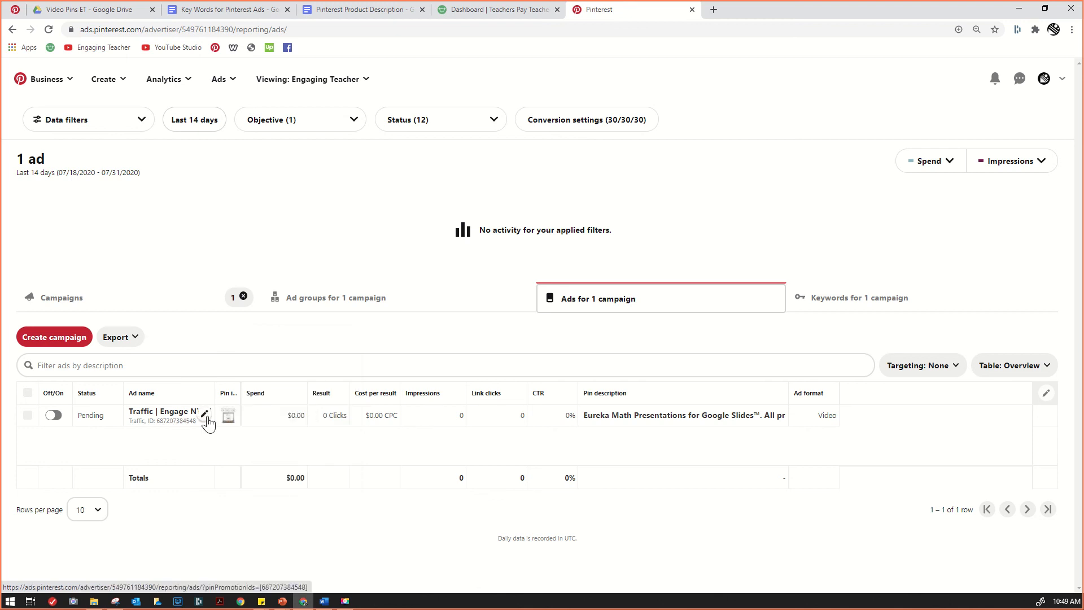
{"action": "left_click", "coordinate": [208, 421]}
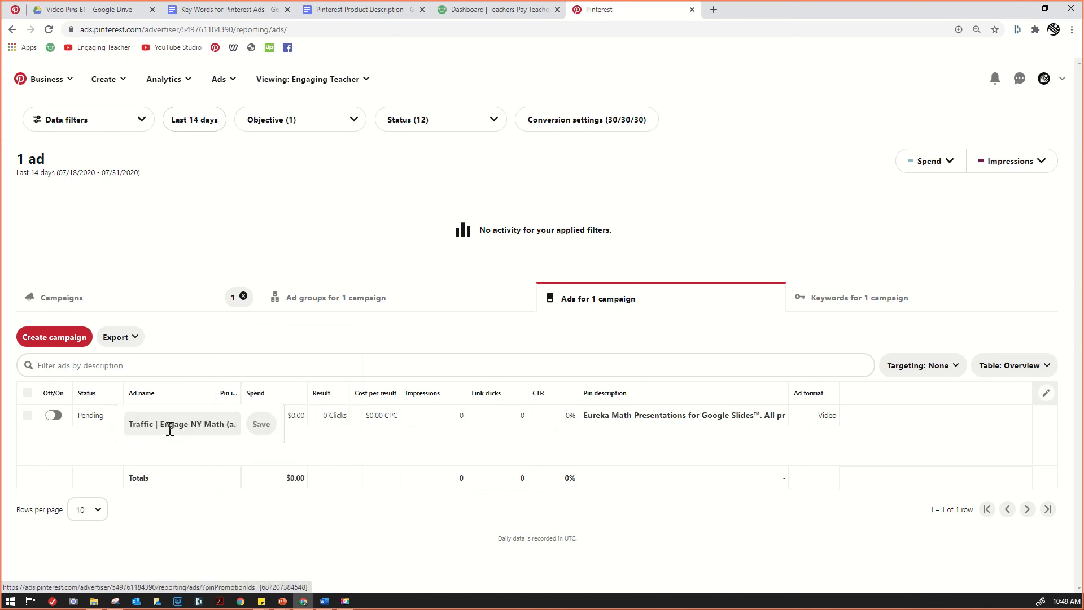
{"action": "left_click_drag", "start_coordinate": [164, 427], "coordinate": [305, 432]}
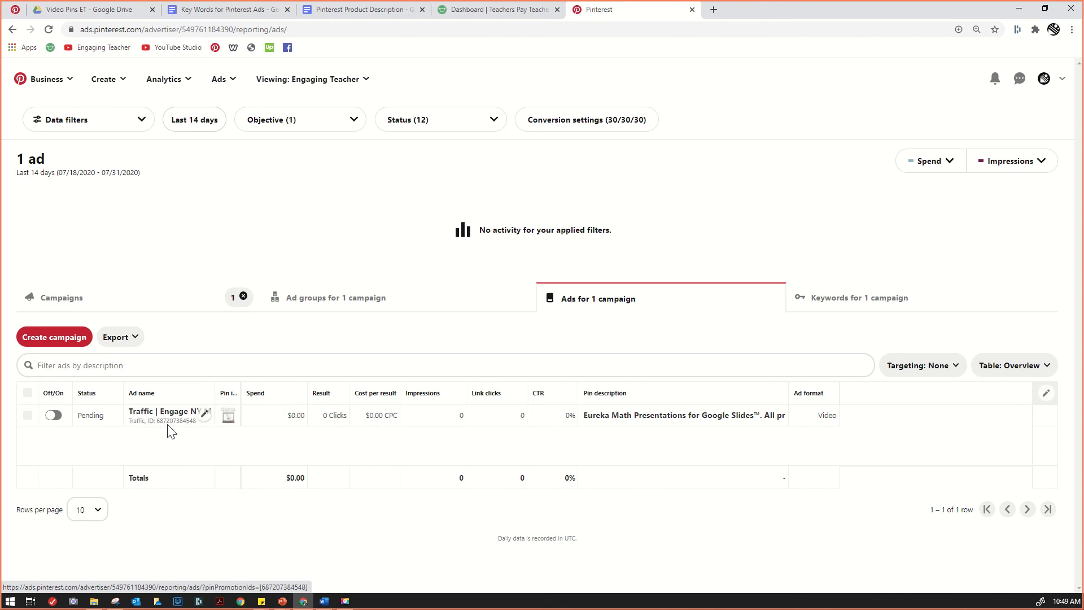
{"action": "left_click", "coordinate": [204, 418]}
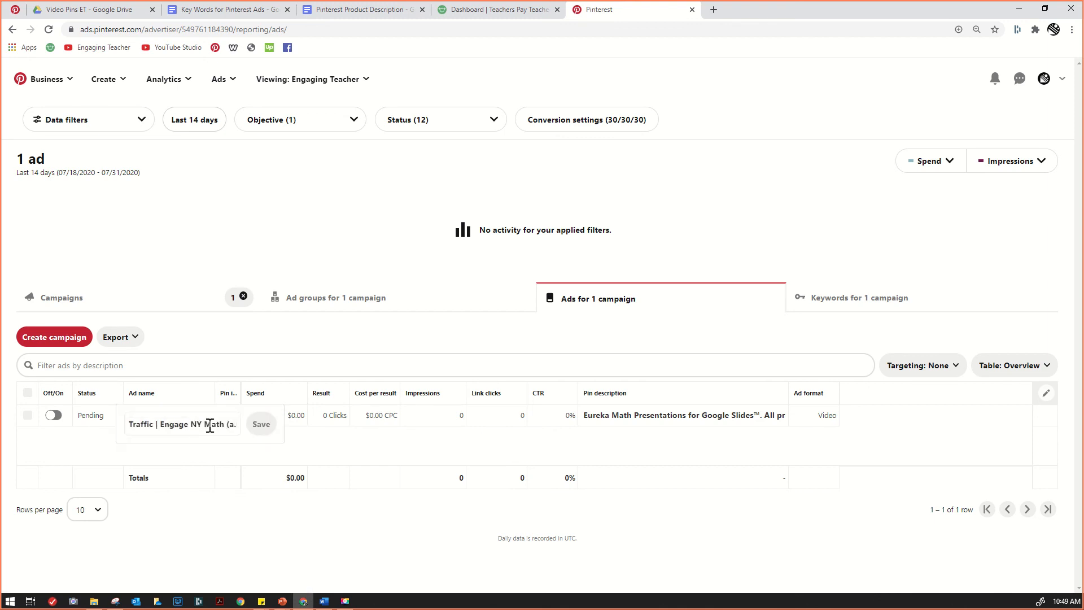
{"action": "key", "text": "BackSpace"}
{"action": "key", "text": "BackSpace"}
{"action": "key", "text": "BackSpace"}
{"action": "key", "text": "BackSpace"}
{"action": "key", "text": "BackSpace"}
{"action": "key", "text": "BackSpace"}
{"action": "key", "text": "BackSpace"}
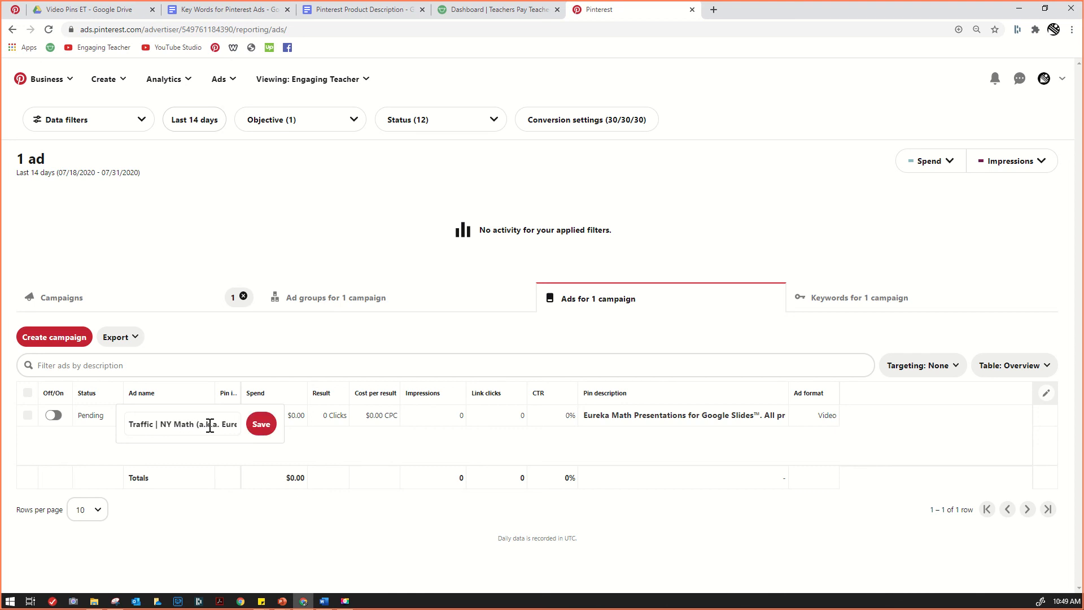
{"action": "key", "text": "Delete"}
{"action": "key", "text": "Delete"}
{"action": "key", "text": "Delete"}
{"action": "key", "text": "Delete"}
{"action": "key", "text": "Delete"}
{"action": "key", "text": "Delete"}
{"action": "key", "text": "Delete"}
{"action": "key", "text": "Delete"}
{"action": "key", "text": "Delete"}
{"action": "key", "text": "Delete"}
{"action": "key", "text": "Delete"}
{"action": "key", "text": "Delete"}
{"action": "key", "text": "Delete"}
{"action": "key", "text": "Delete"}
{"action": "key", "text": "Delete"}
{"action": "key", "text": "Delete"}
{"action": "key", "text": "Delete"}
{"action": "key", "text": "Delete"}
{"action": "type", "text": "with classroom chairs"}
{"action": "left_click", "coordinate": [261, 425]}
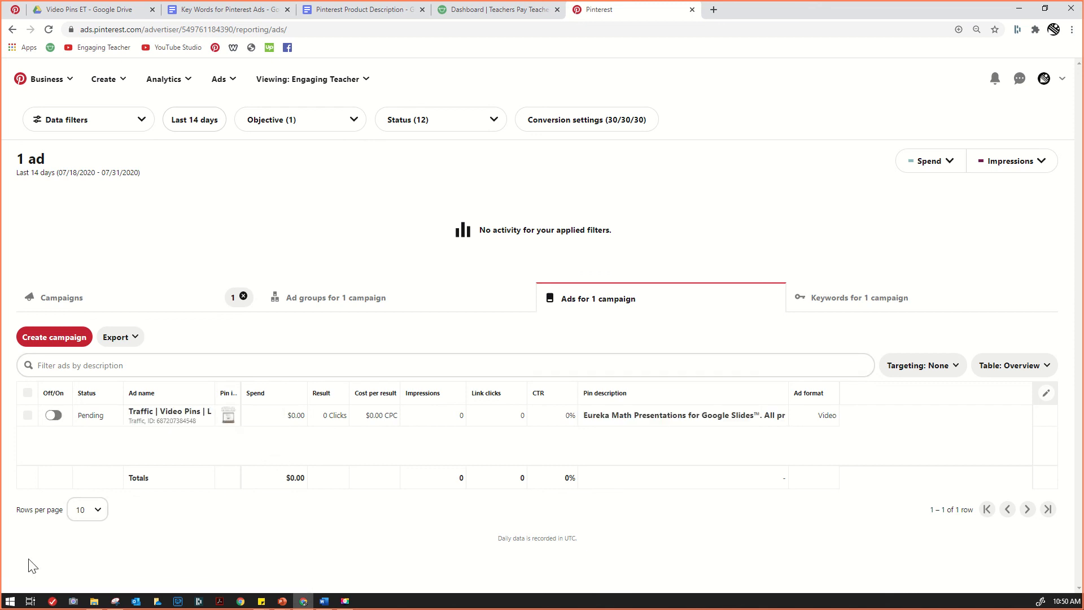